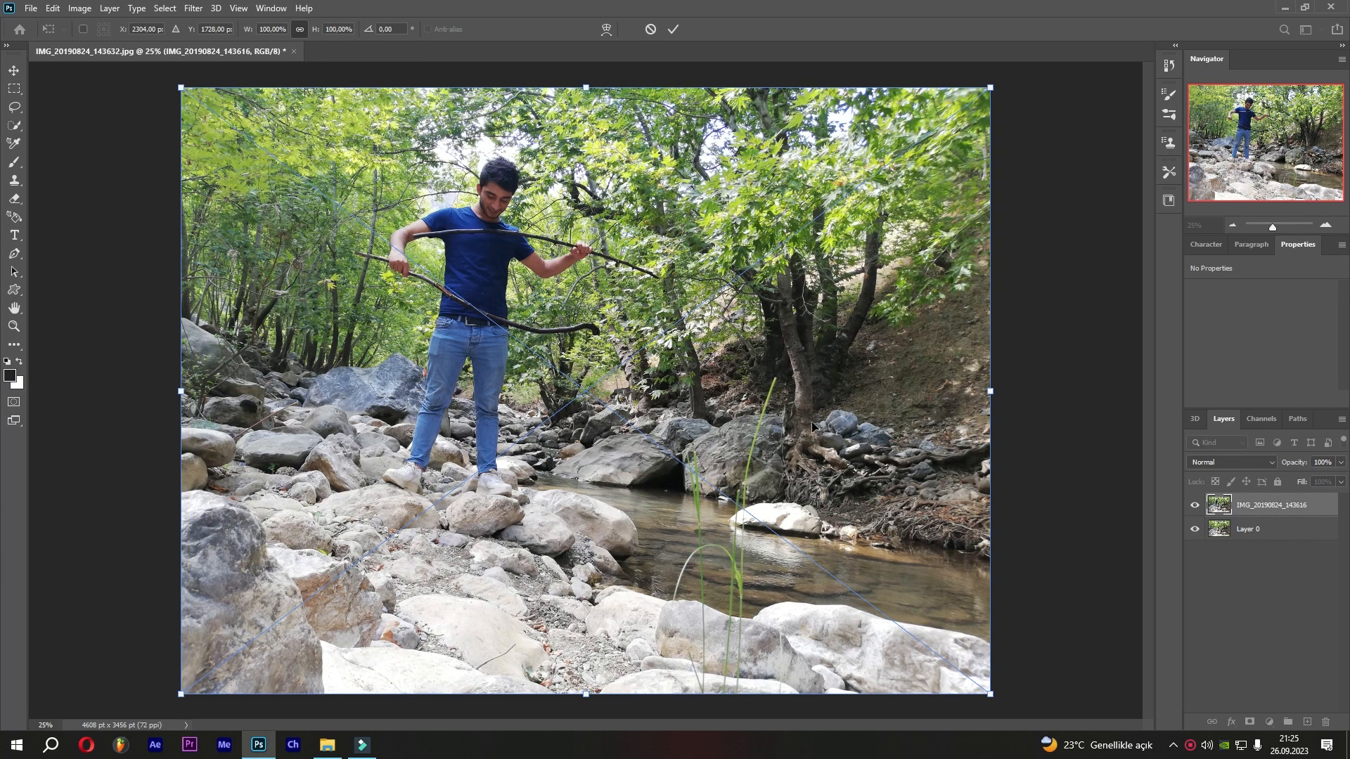
Commit the transform and hide the bottom Layer 0, leaving the photo layer visible.
left_click(674, 29)
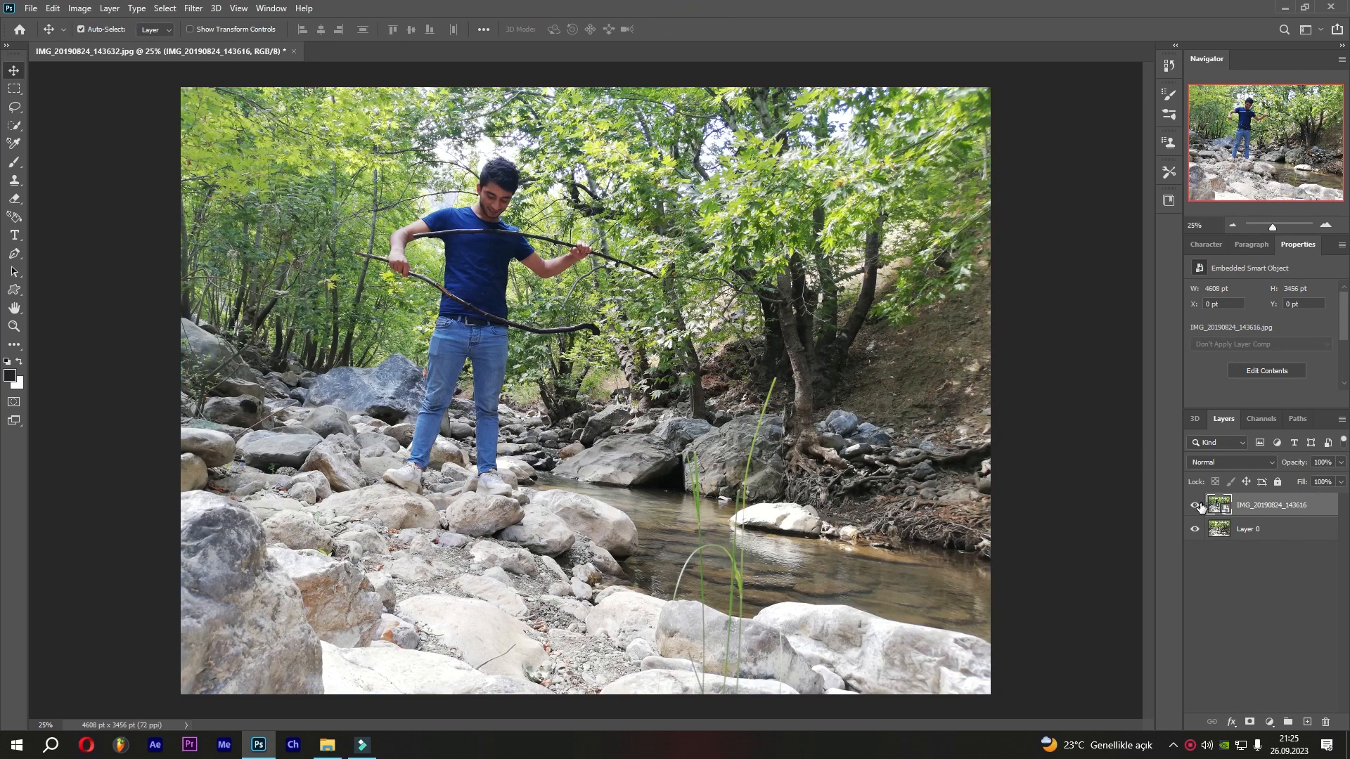
left_click(1195, 506)
left_click(1196, 505)
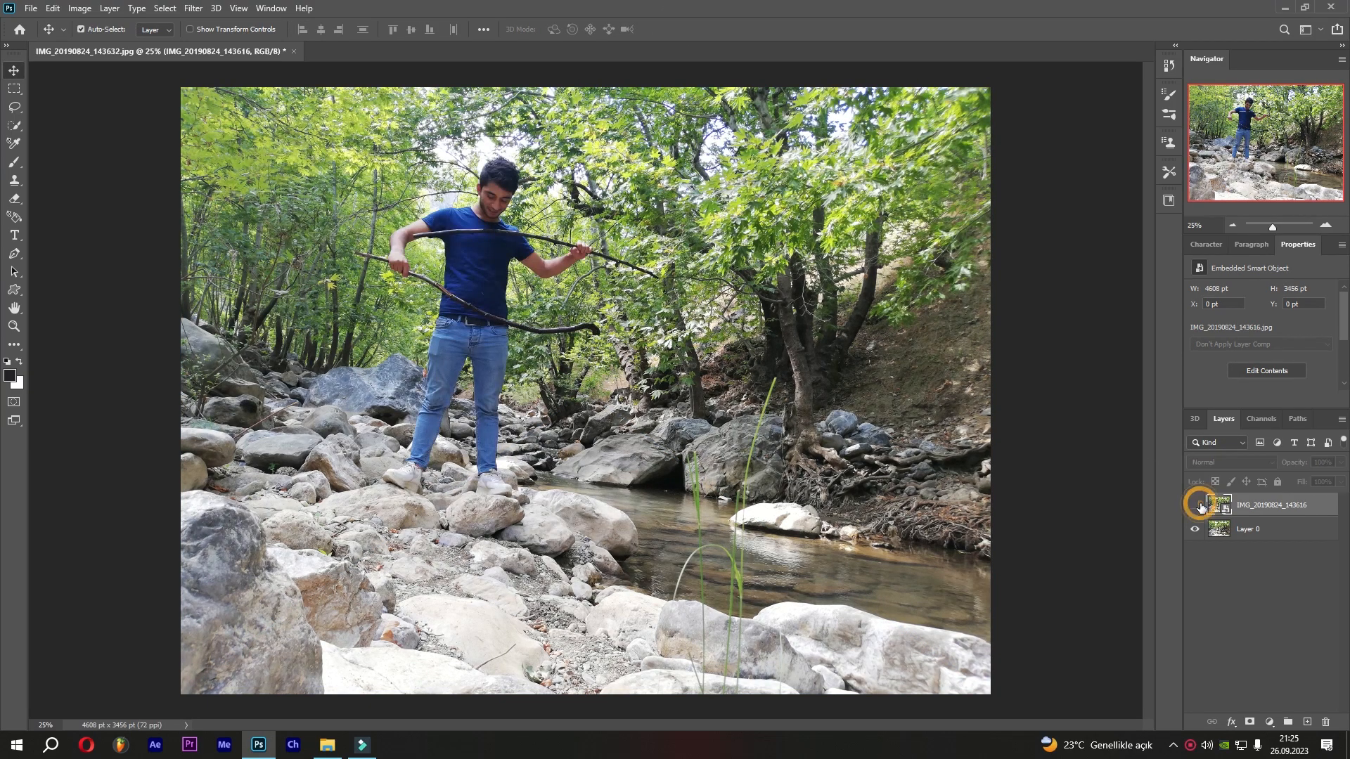
left_click(1196, 505)
left_click(1194, 529)
left_click(1194, 505)
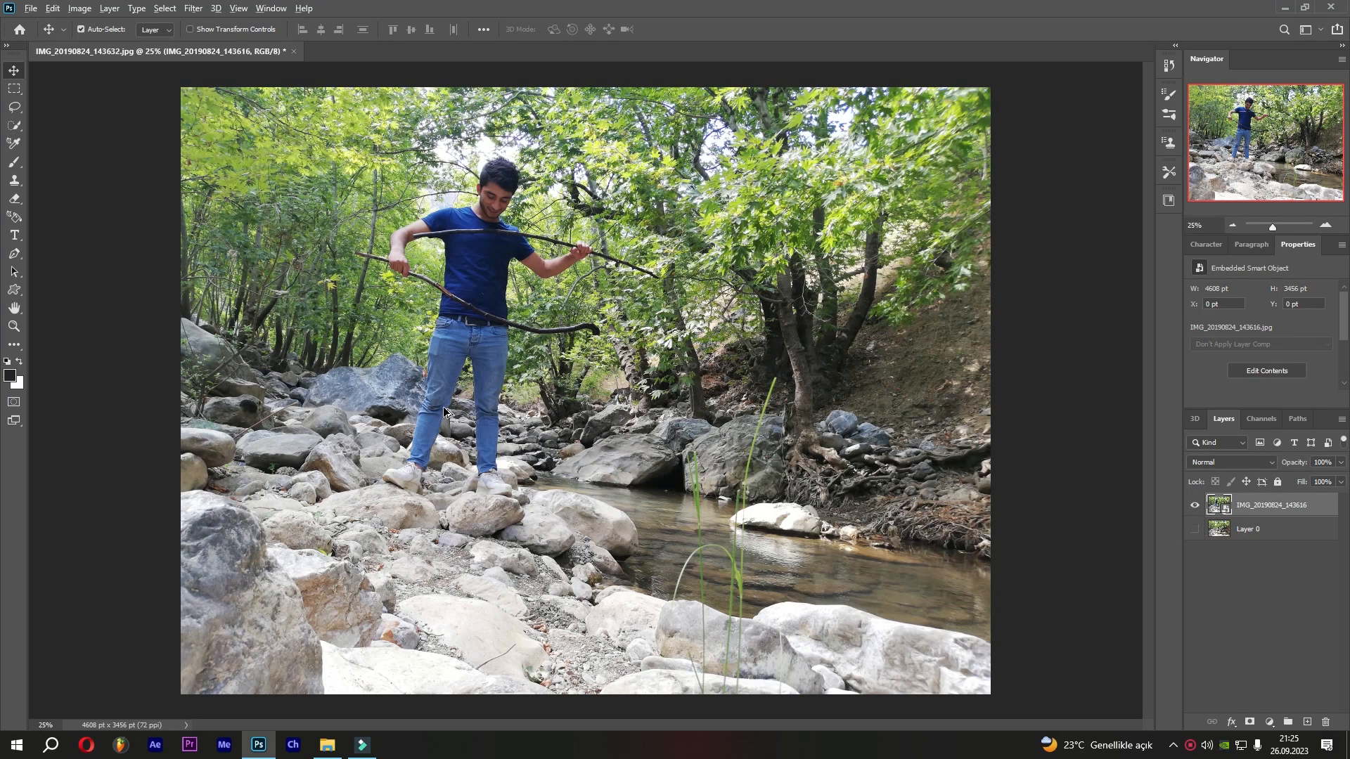
Zoom in and, with the Pen tool, begin tracing a path from the shoe up the person's leg and torso.
scroll(446, 411, "up", 10)
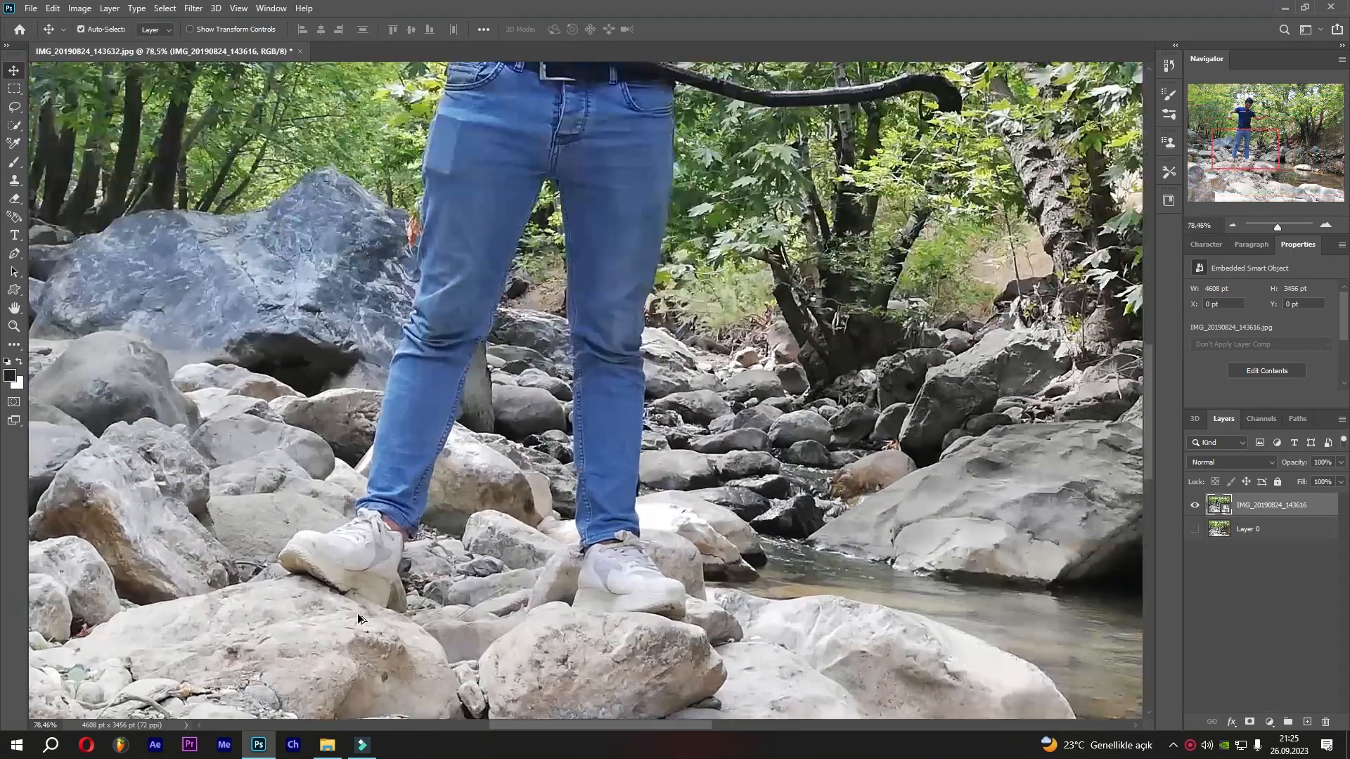
scroll(358, 618, "up", 5)
left_click(15, 253)
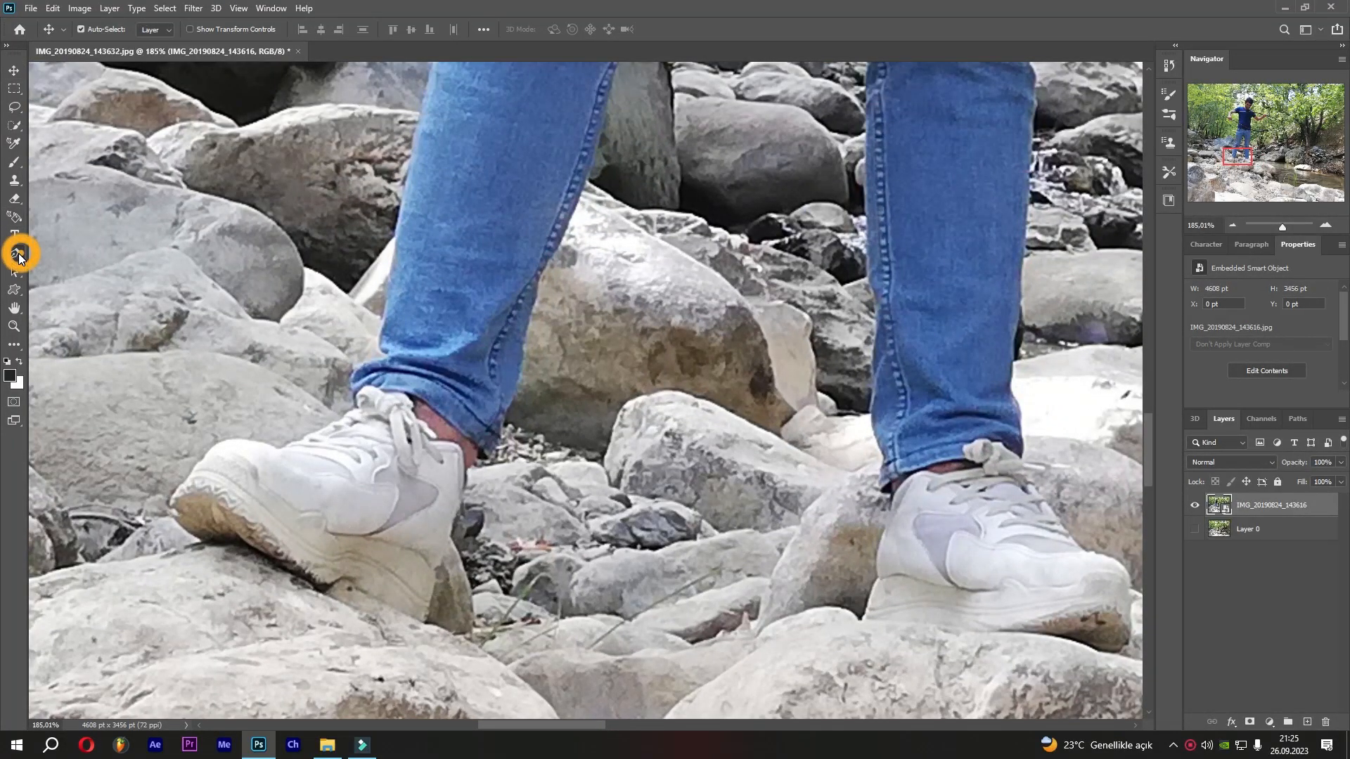
left_click(203, 544)
scroll(206, 530, "up", 6)
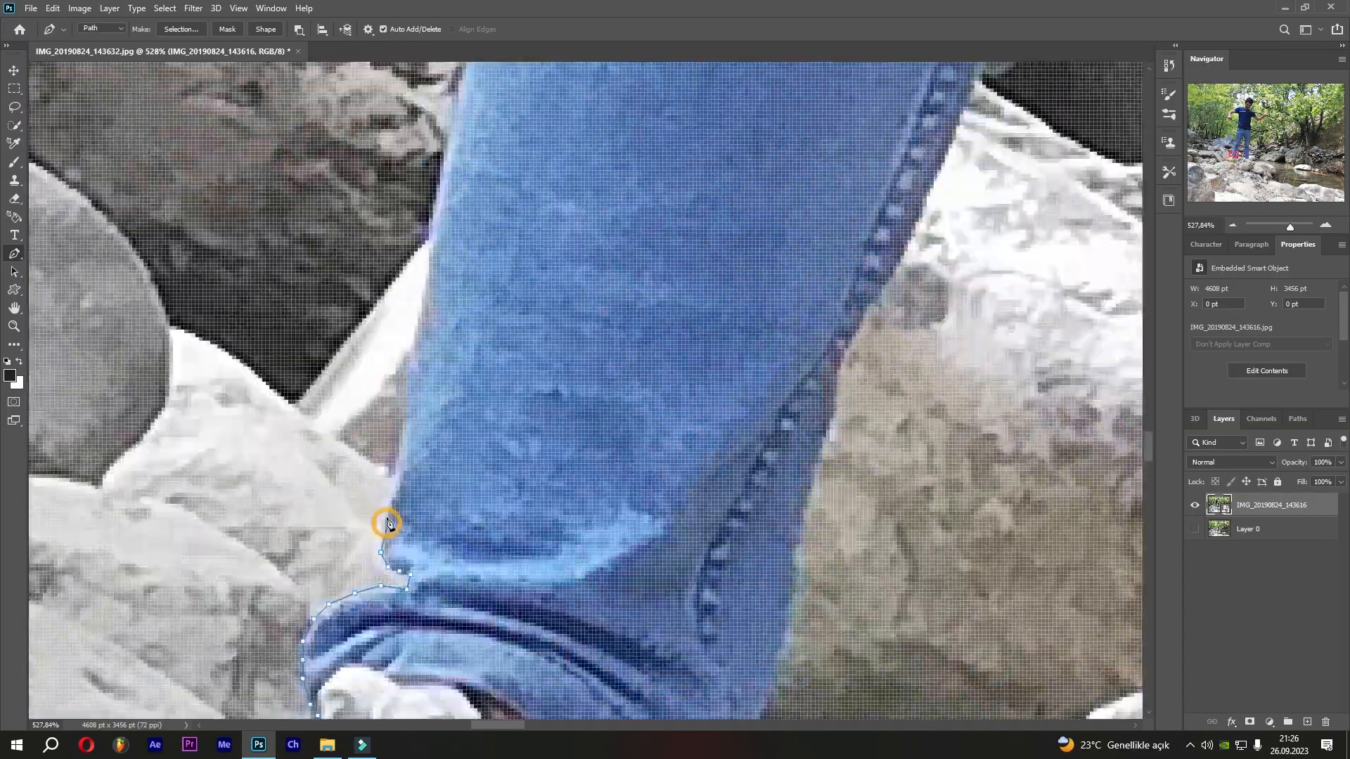
left_click(461, 427)
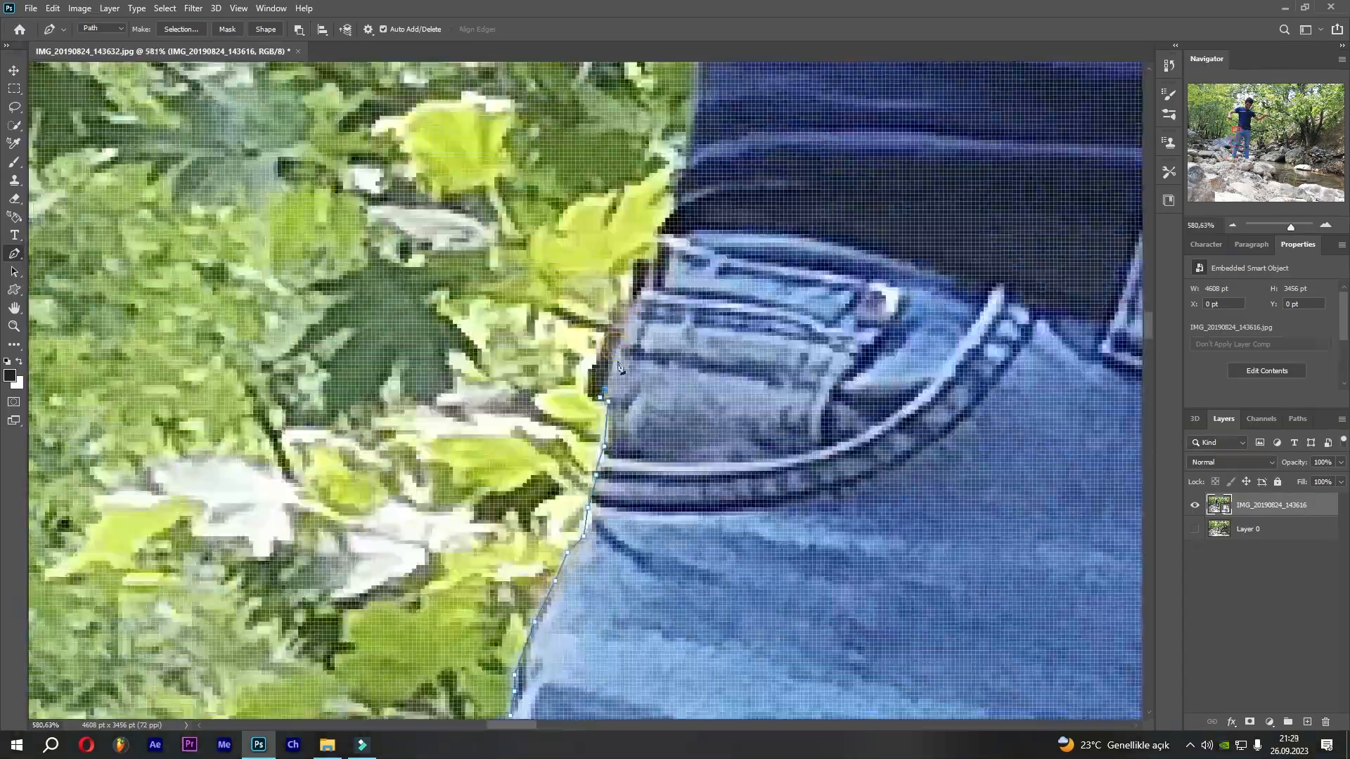
left_click(454, 533)
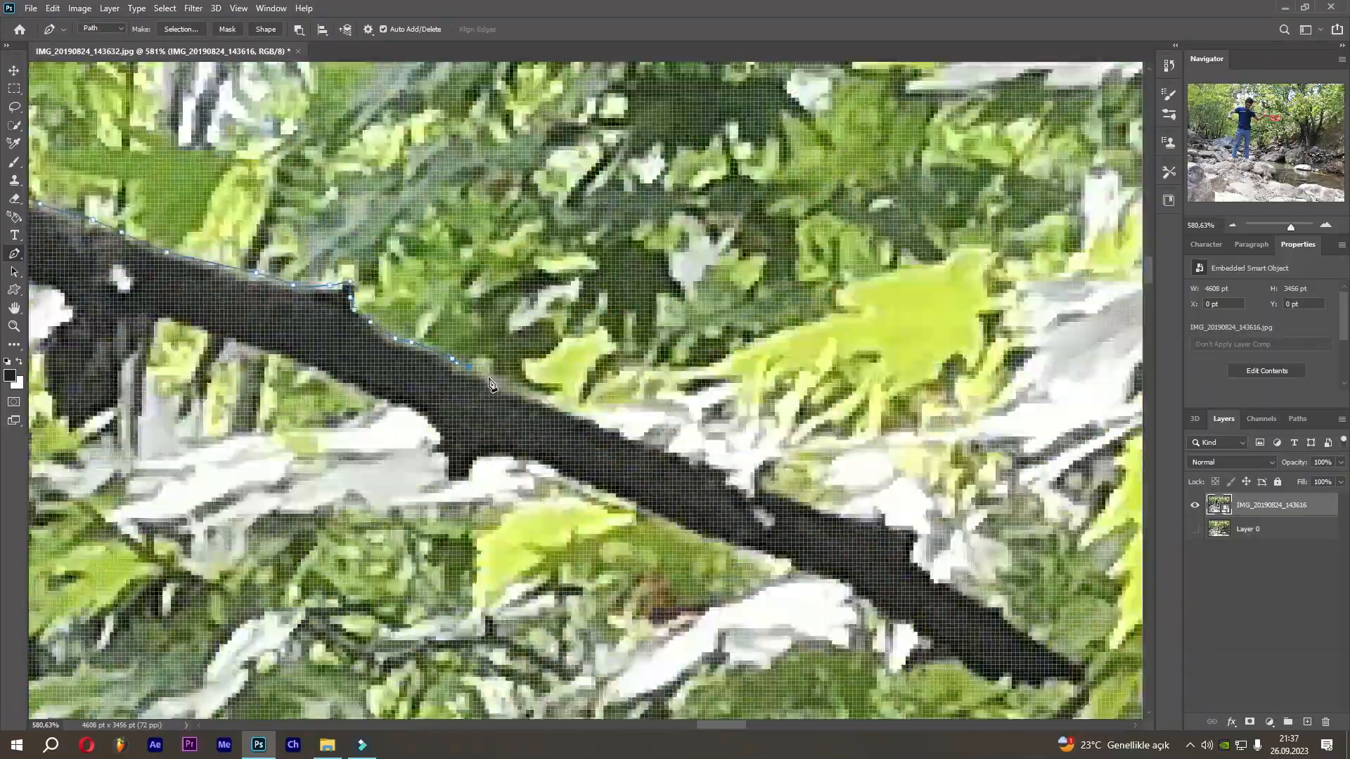
left_click(790, 548)
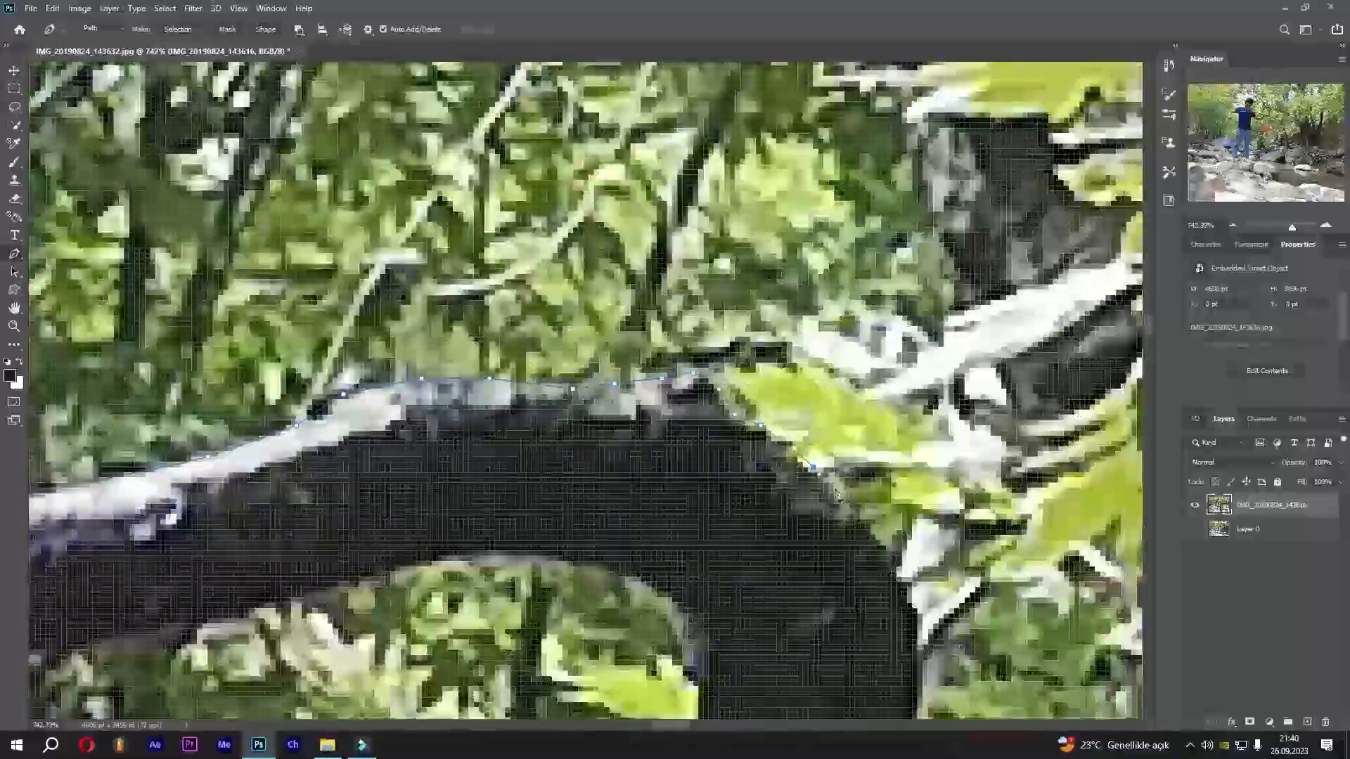
Continue the Pen path along the sticks, the other leg and around the shoe, closing it at the start point.
left_click(485, 446)
left_click(468, 302)
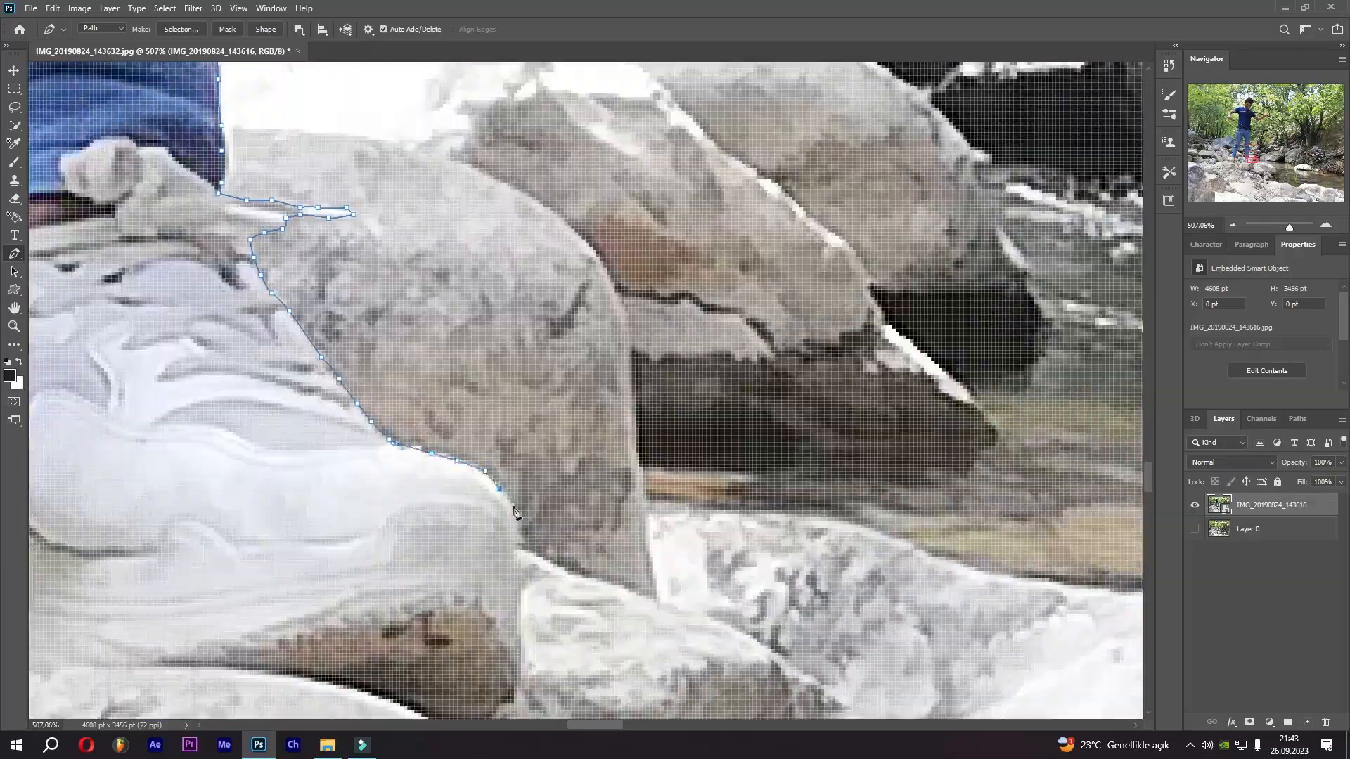
left_click(482, 487)
left_click(658, 632)
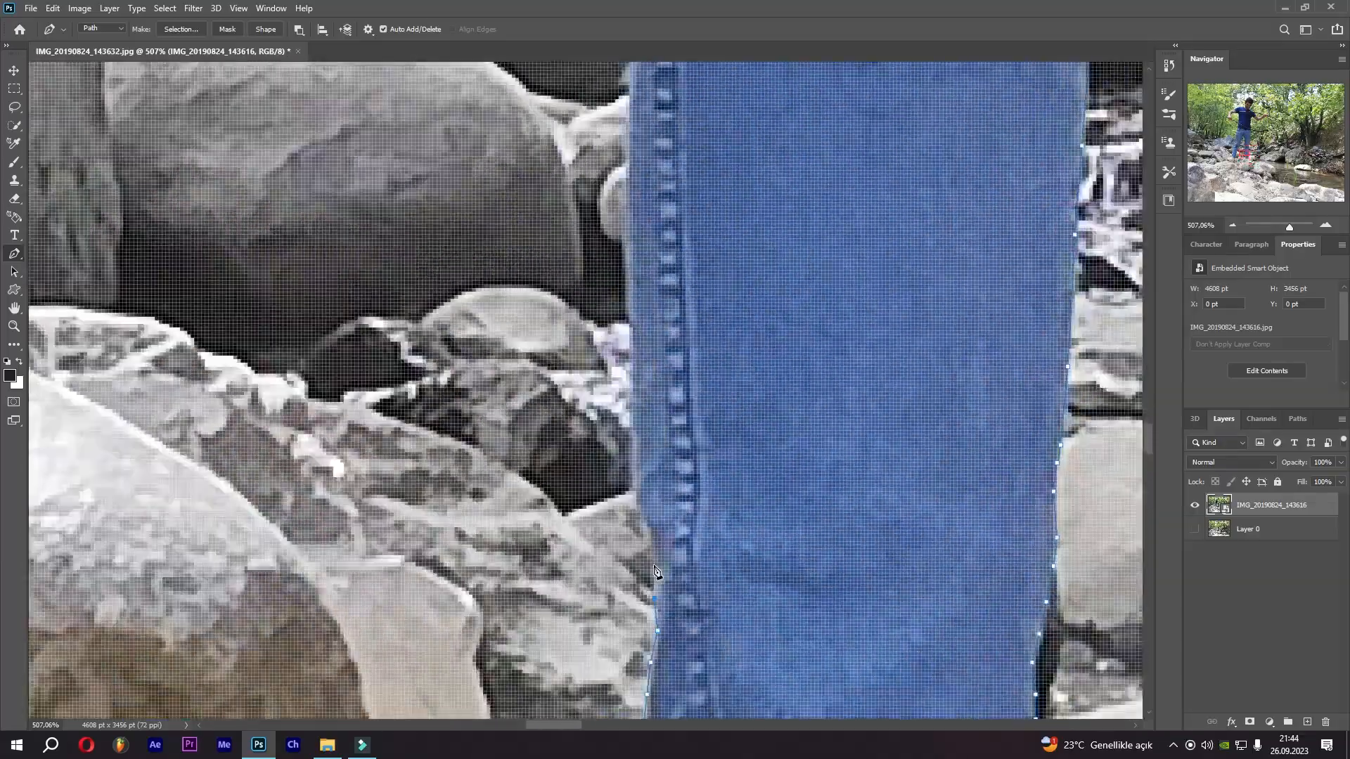
left_click(663, 546)
left_click(642, 258)
left_click(461, 437)
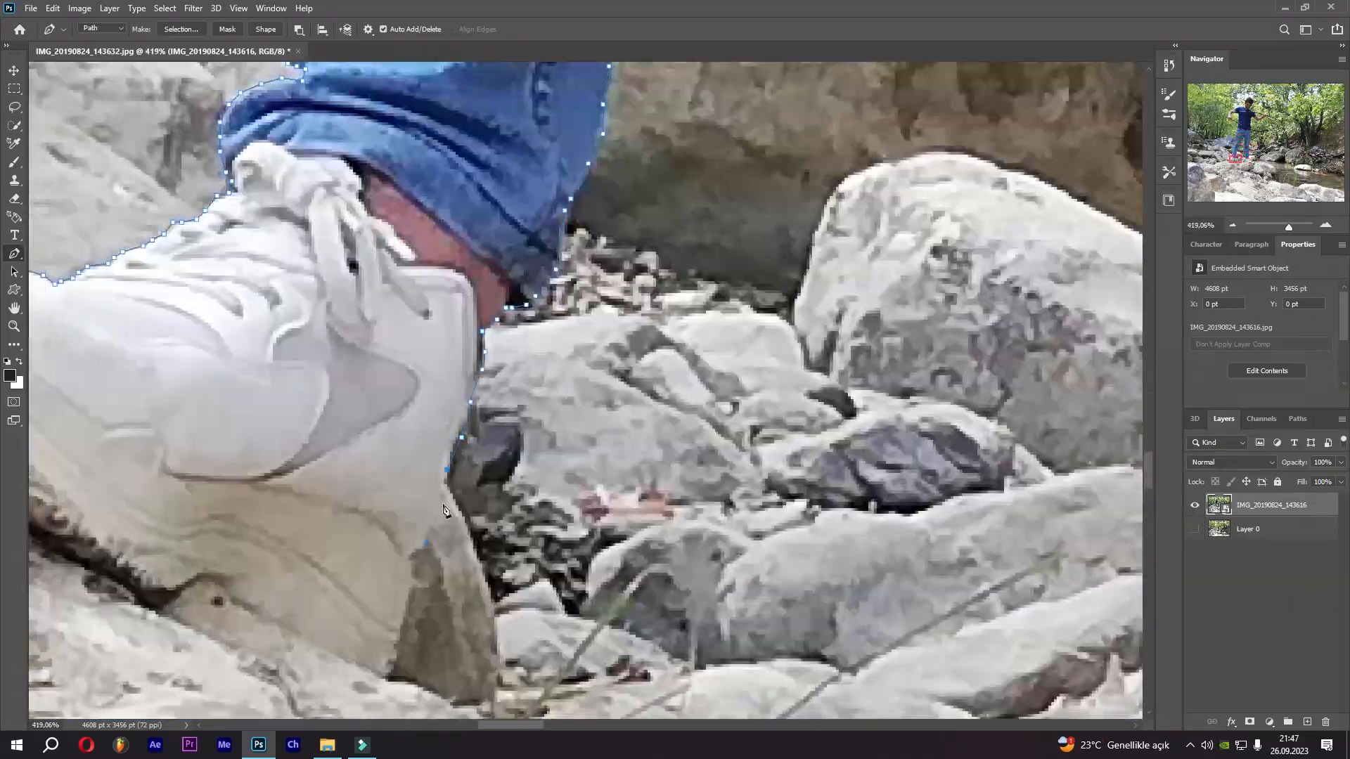
left_click(447, 470)
left_click(412, 558)
left_click(383, 679)
left_click(347, 553)
left_click(284, 517)
left_click(238, 491)
left_click_drag(208, 483, 159, 490)
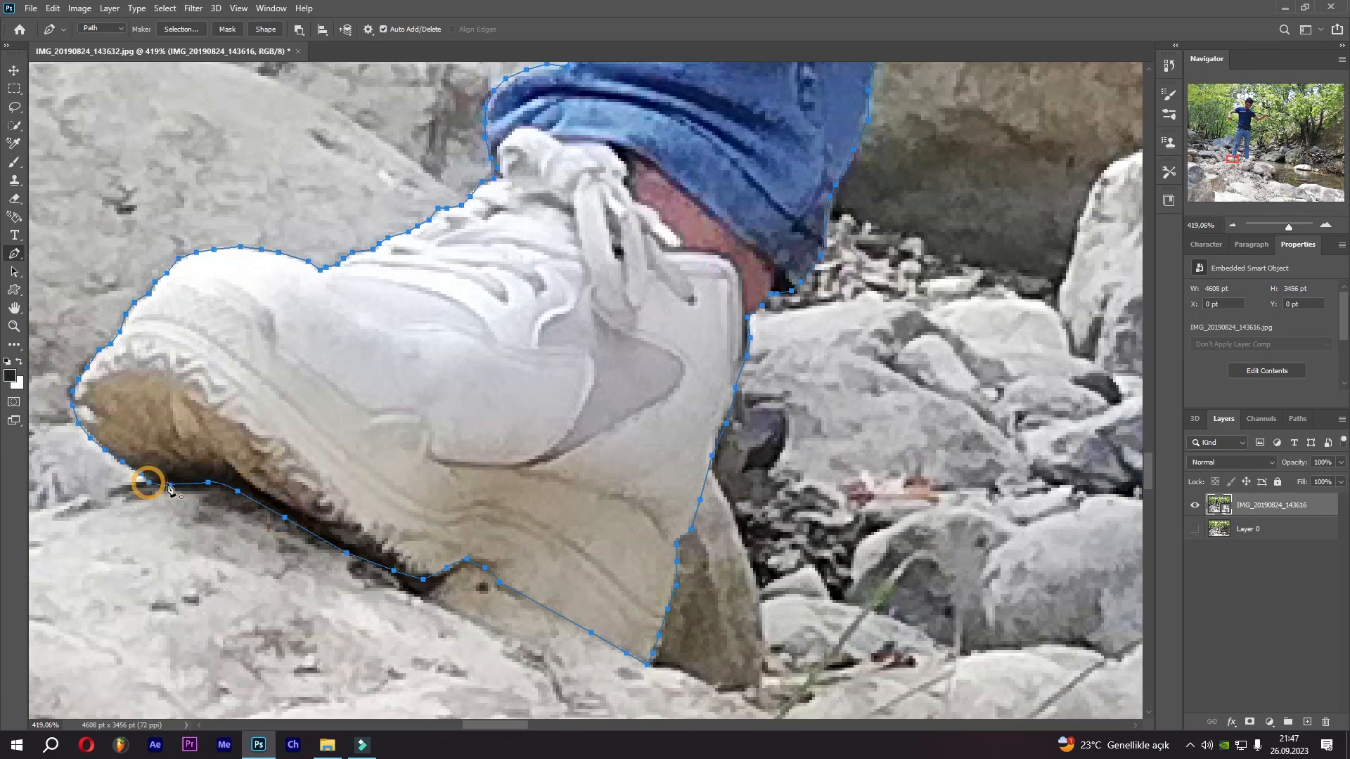
Load the path as a selection, invert it, and add a layer mask to the photo layer.
key("ctrl+0")
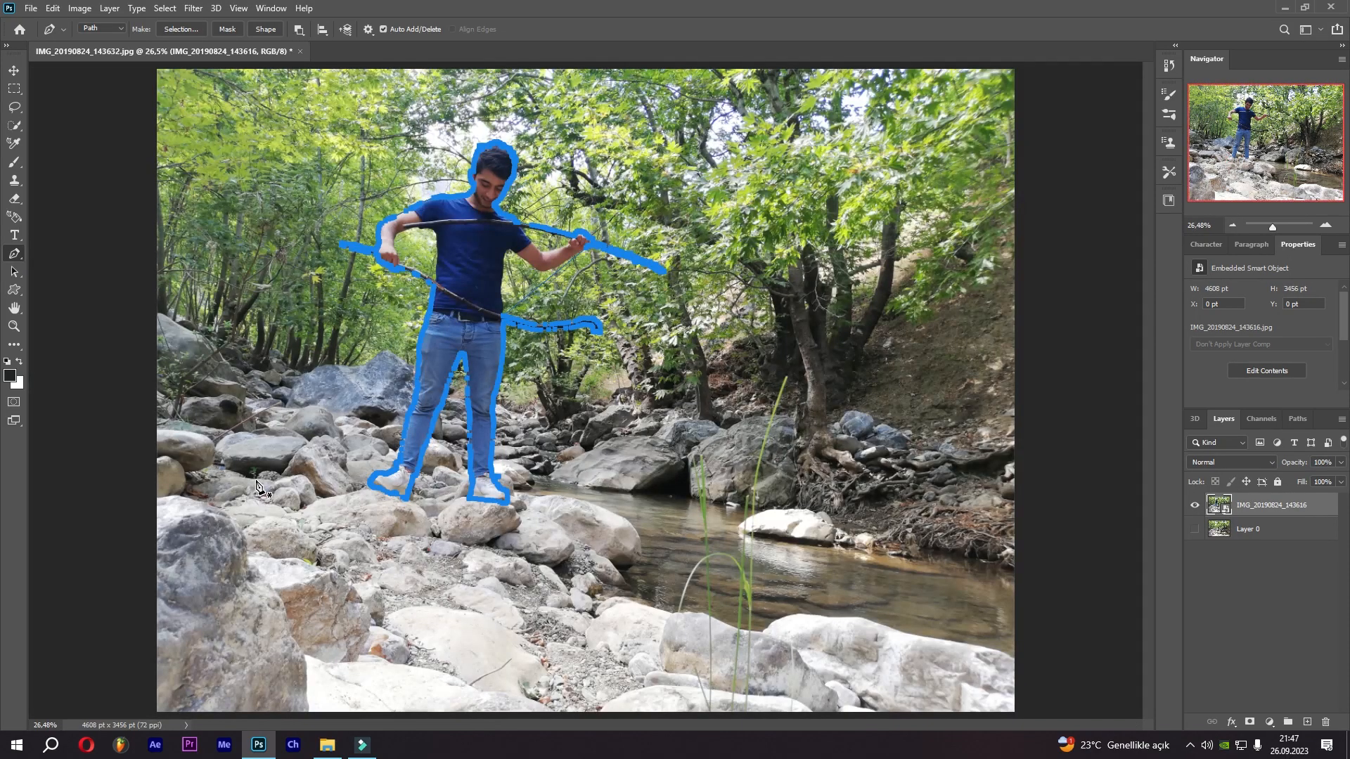
key("ctrl+Return")
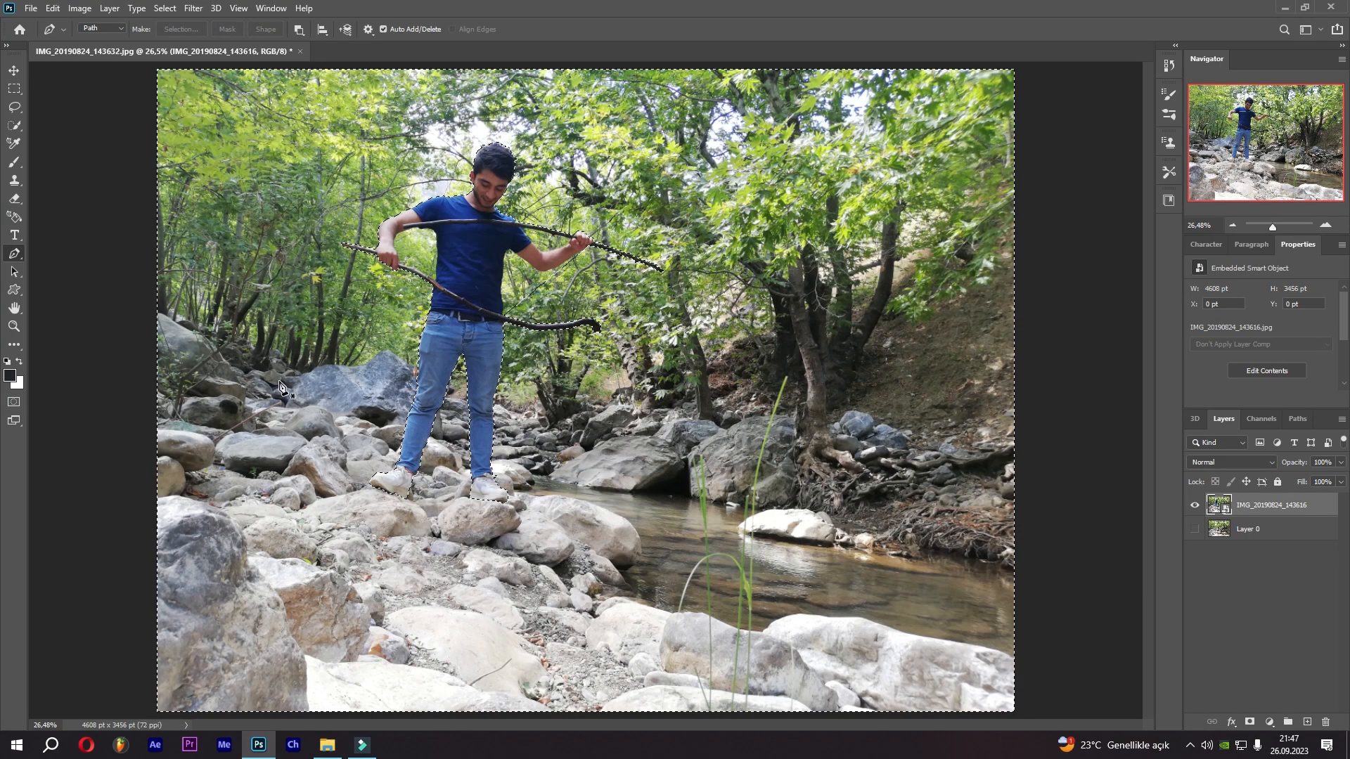
left_click(164, 7)
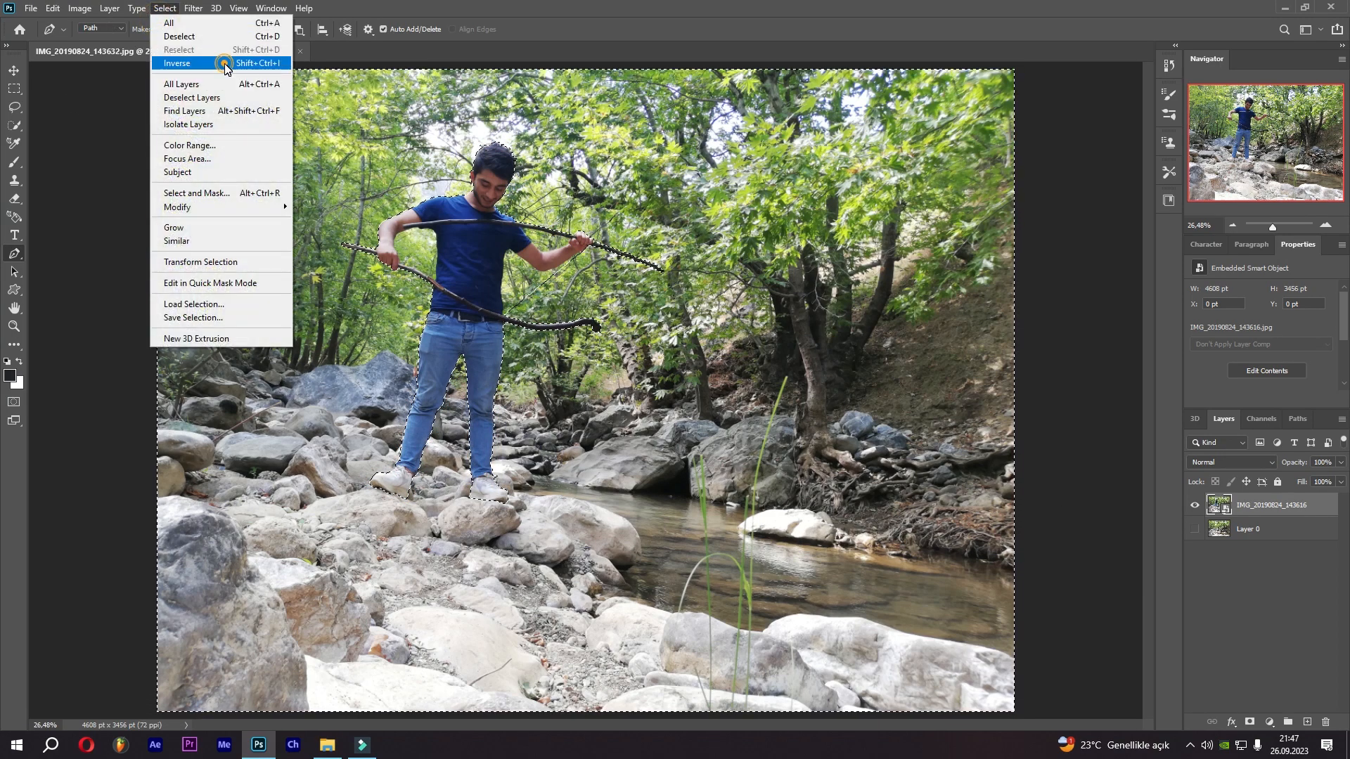
left_click(211, 57)
left_click(13, 70)
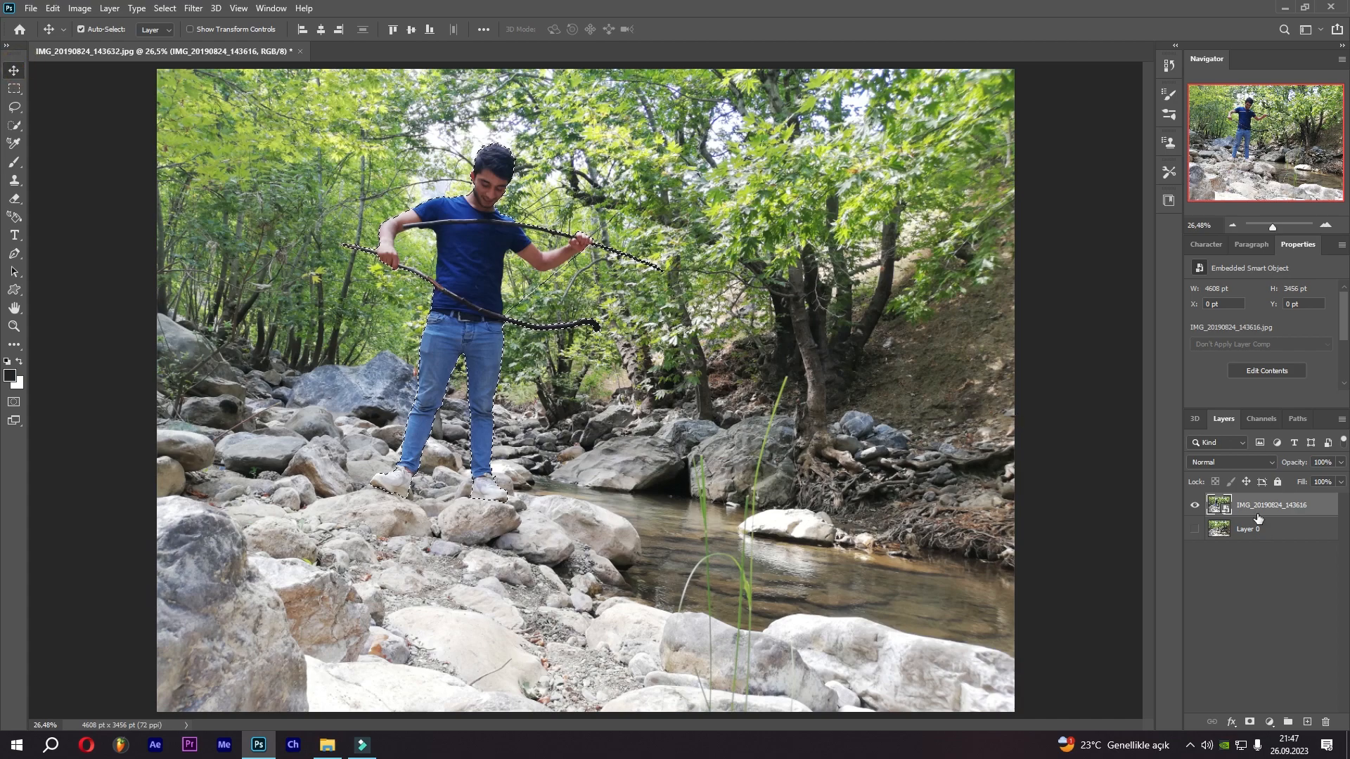
left_click(1249, 722)
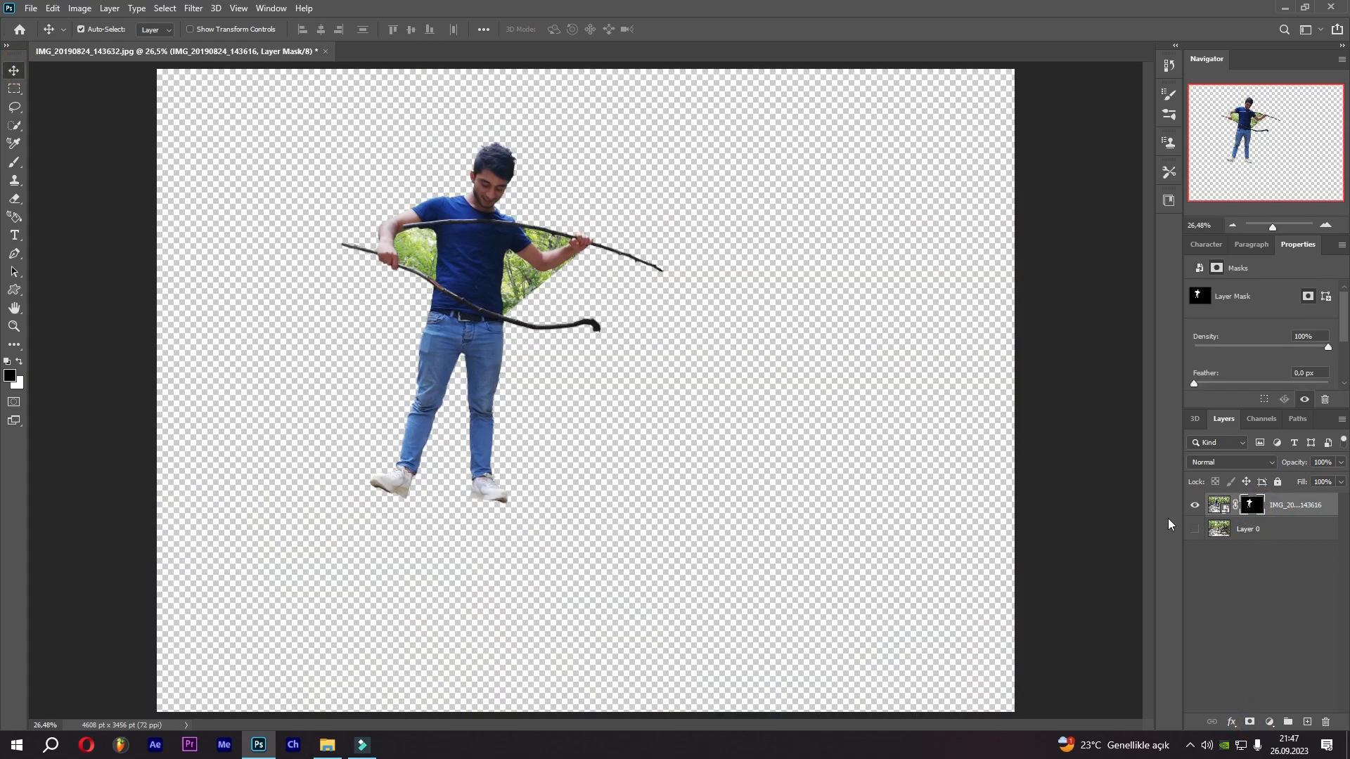
Show the bottom layer and zoom in on the background gap between the arm and the sticks.
left_click(1195, 529)
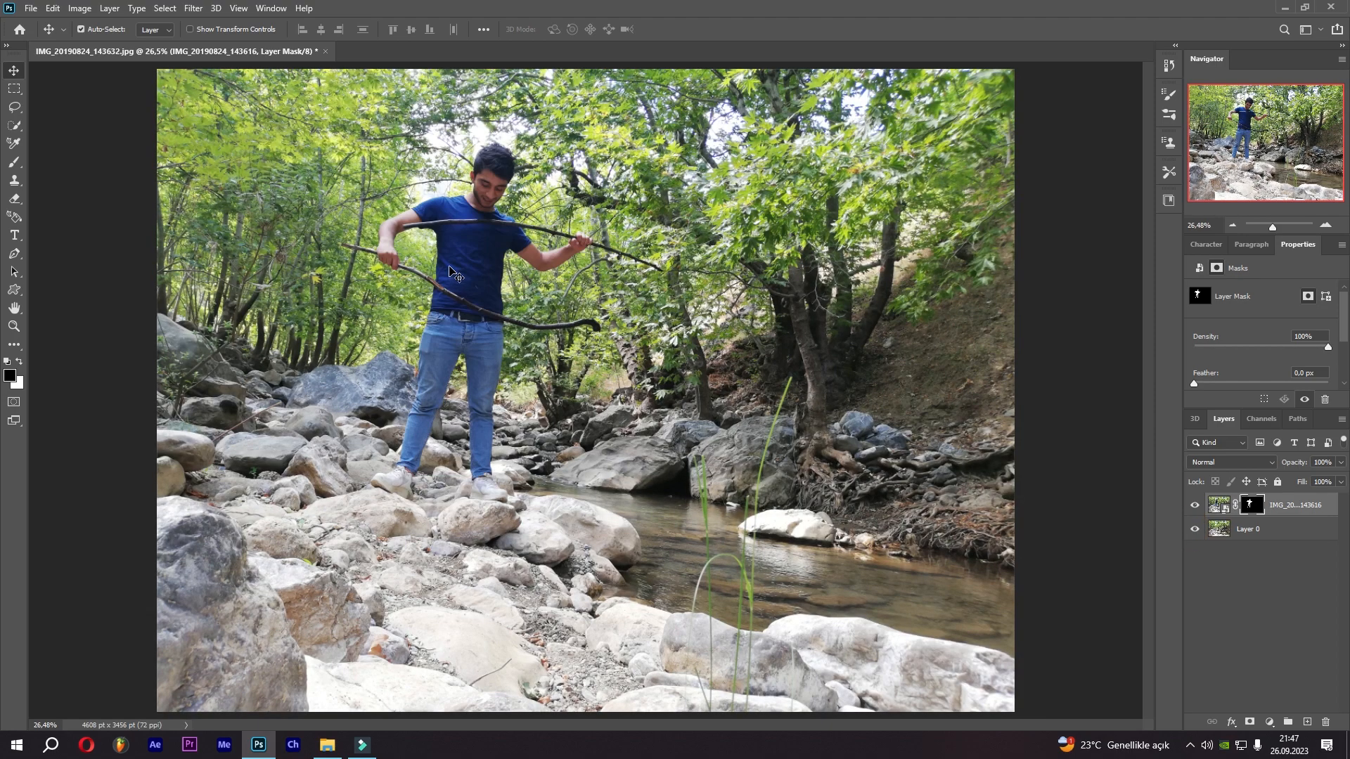
left_click(1196, 507)
left_click(1197, 508)
key("ctrl+plus")
key("ctrl+plus")
key("ctrl+plus")
key("ctrl+plus")
left_click_drag(371, 200, 655, 443)
left_click_drag(188, 120, 359, 373)
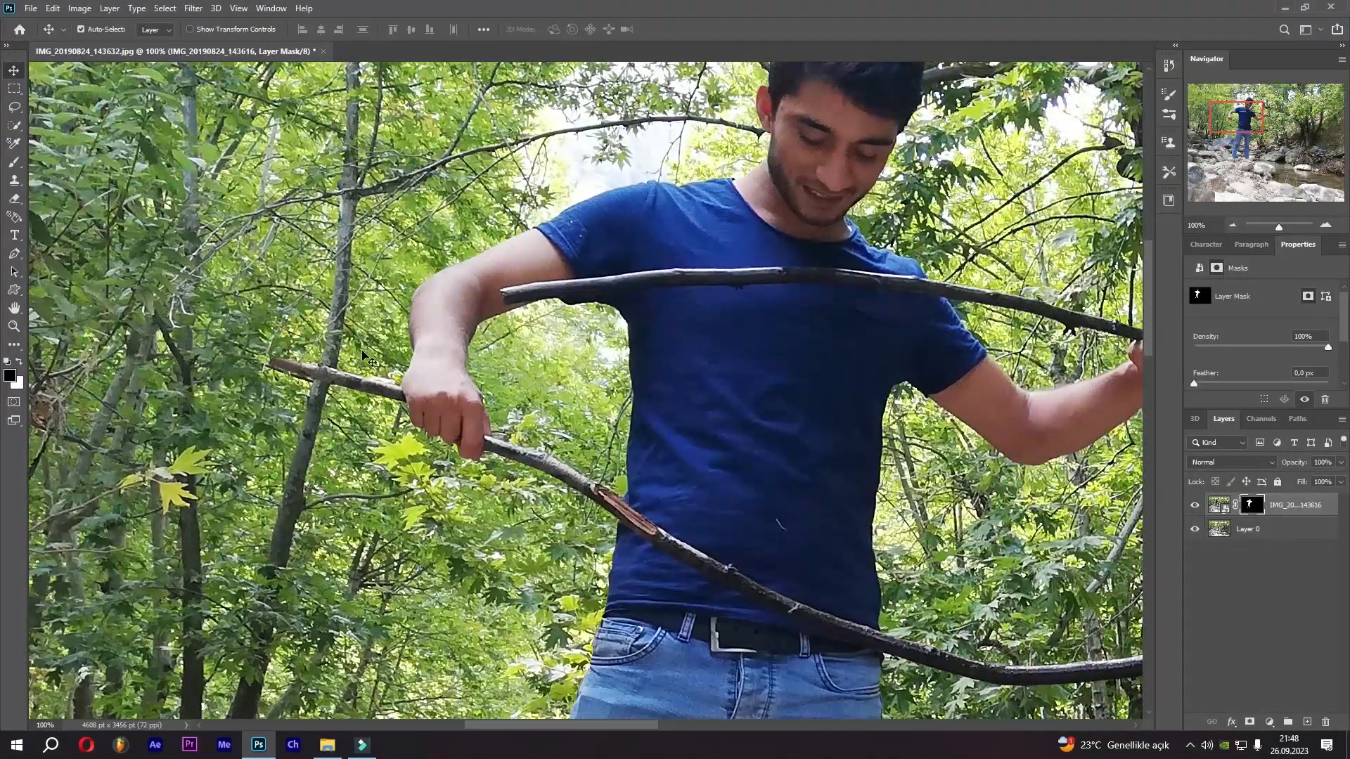
With the Pen tool, trace the gap along the upper stick's underside and the lower stick near the left hand.
left_click(14, 253)
scroll(636, 334, "up", 5)
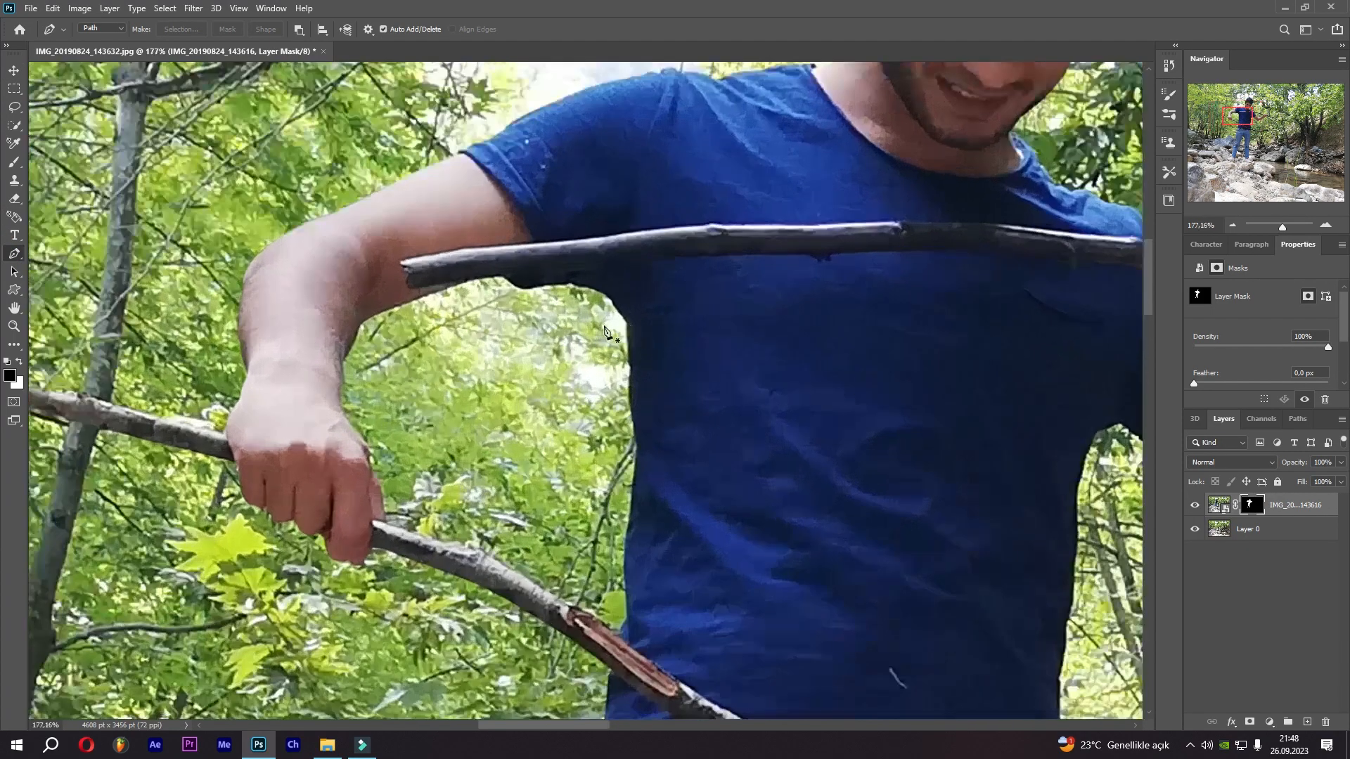
left_click_drag(473, 266, 358, 360)
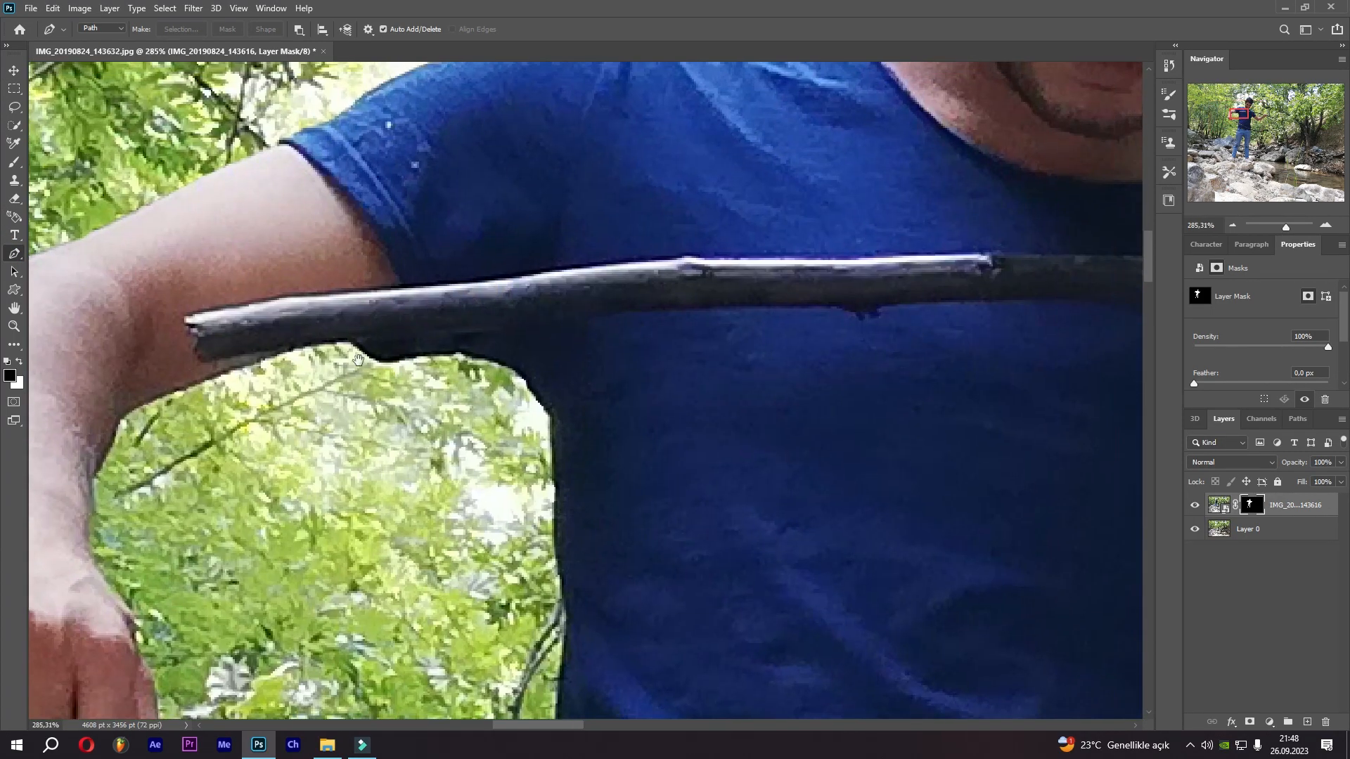
left_click(302, 346)
left_click(335, 345)
left_click(359, 343)
left_click(403, 340)
left_click(462, 338)
left_click(528, 332)
left_click(601, 324)
left_click(693, 319)
left_click(755, 322)
left_click(789, 320)
left_click_drag(807, 329, 462, 312)
left_click(507, 298)
left_click_drag(665, 299, 107, 330)
left_click(253, 331)
left_click(433, 348)
left_click(499, 361)
left_click(591, 377)
left_click_drag(724, 397, 363, 358)
left_click(451, 387)
left_click(475, 399)
left_click(483, 409)
left_click(474, 430)
left_click(498, 416)
left_click(517, 407)
left_click(557, 414)
left_click_drag(662, 442, 466, 422)
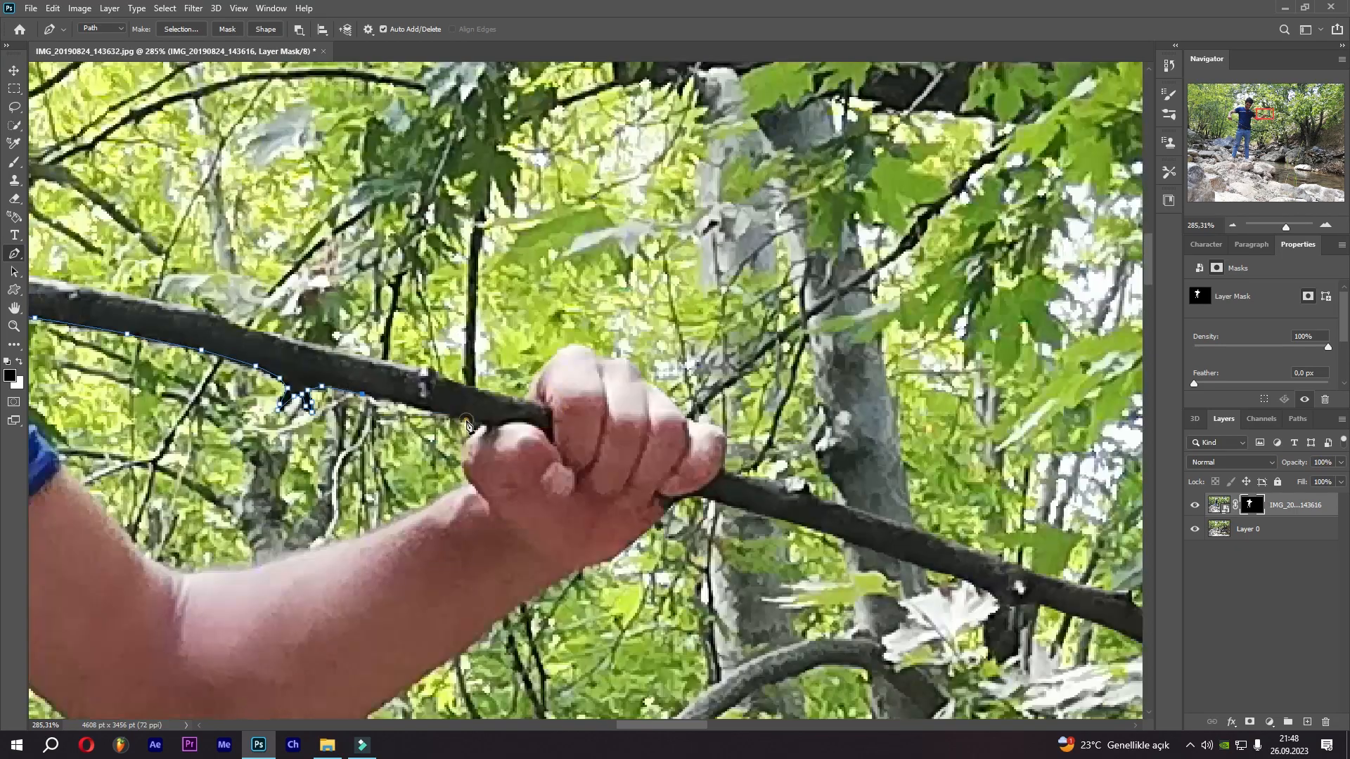
left_click(556, 450)
left_click(579, 475)
left_click(612, 495)
left_click(643, 504)
left_click(715, 502)
Hide the bottom layer and continue the path along the lower stick's upper edge.
left_click(1195, 529)
scroll(654, 492, "down", 10)
left_click_drag(559, 557, 563, 366)
scroll(533, 415, "up", 10)
left_click(605, 394)
left_click(527, 415)
left_click(356, 360)
left_click_drag(359, 361, 771, 594)
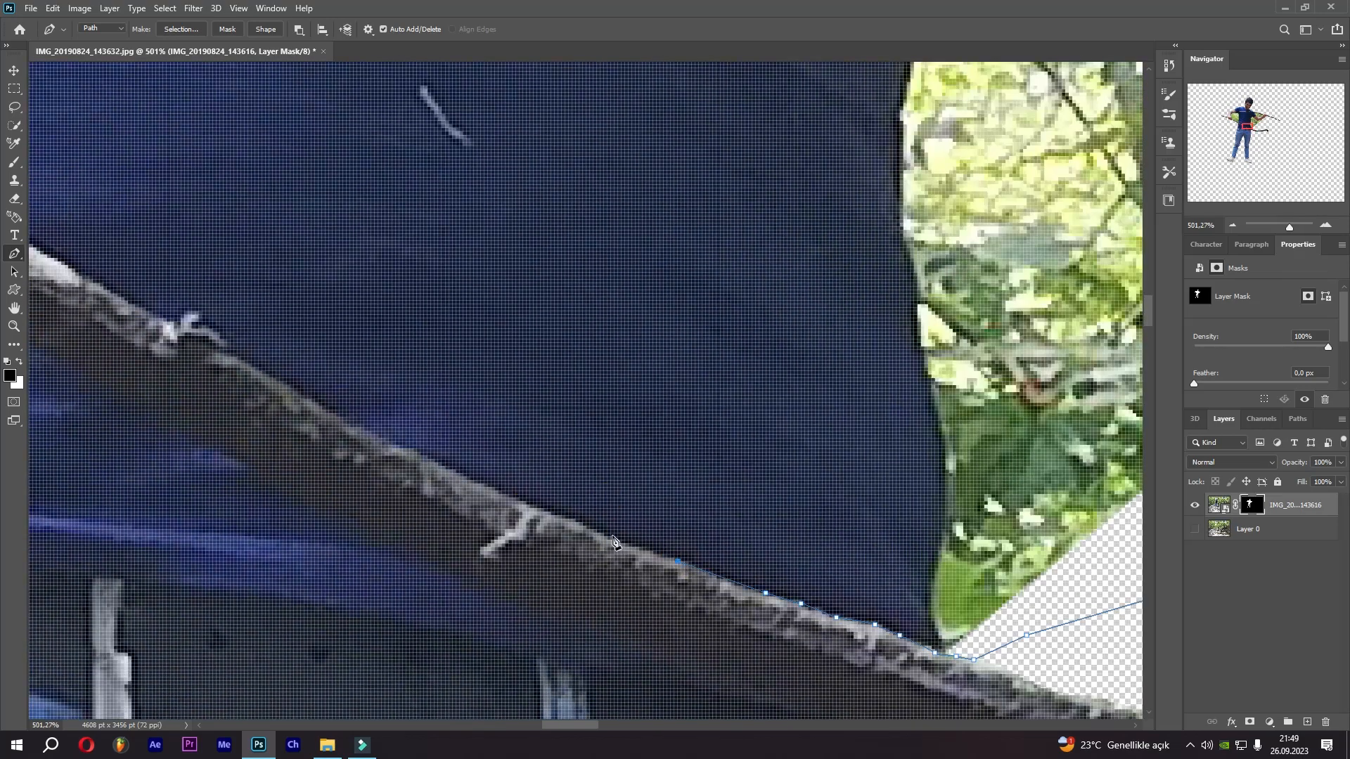
left_click(371, 440)
left_click_drag(466, 473, 772, 593)
left_click(628, 528)
left_click_drag(412, 404, 771, 602)
left_click(798, 619)
left_click_drag(518, 460, 768, 596)
left_click_drag(654, 517, 744, 587)
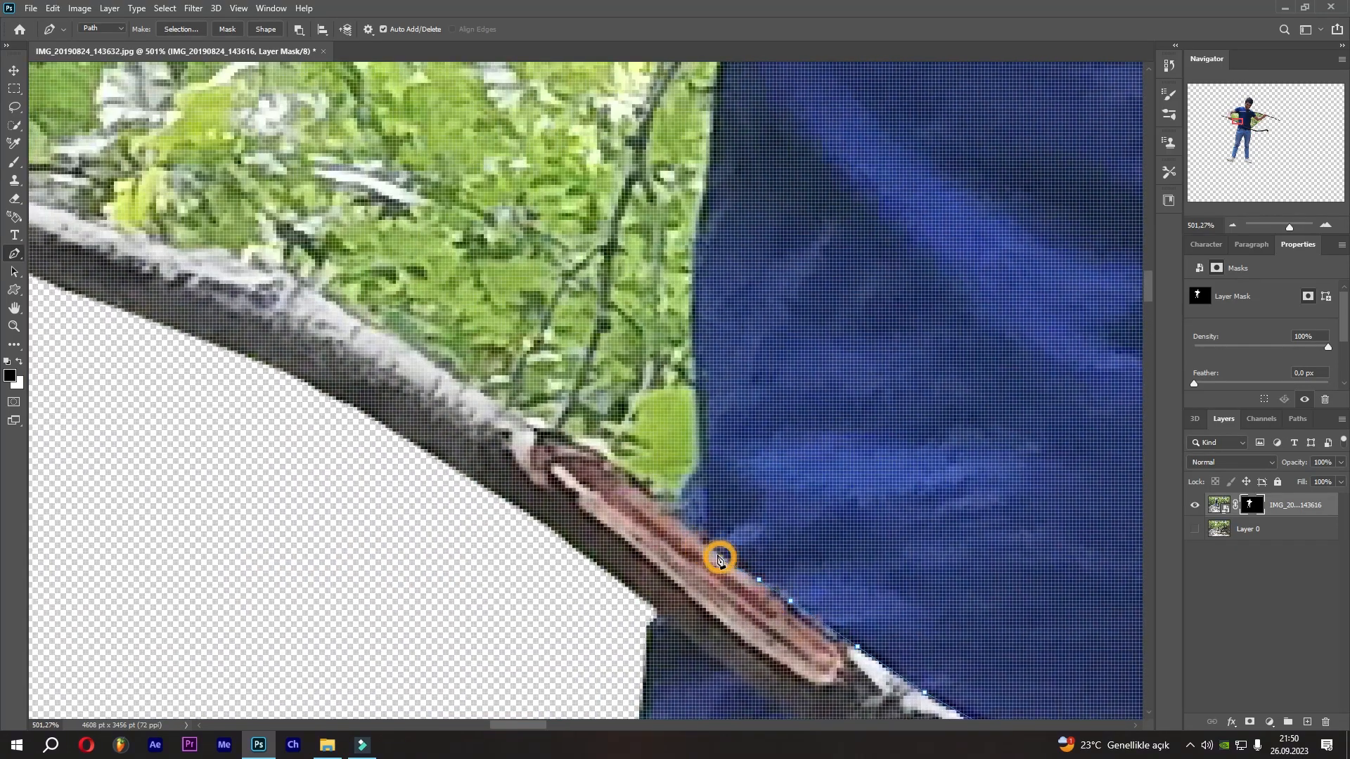
left_click(672, 529)
left_click(648, 505)
left_click_drag(598, 470, 896, 598)
left_click(830, 571)
left_click_drag(729, 506, 1003, 639)
left_click_drag(928, 590, 1046, 645)
left_click_drag(805, 558, 1009, 618)
left_click(913, 587)
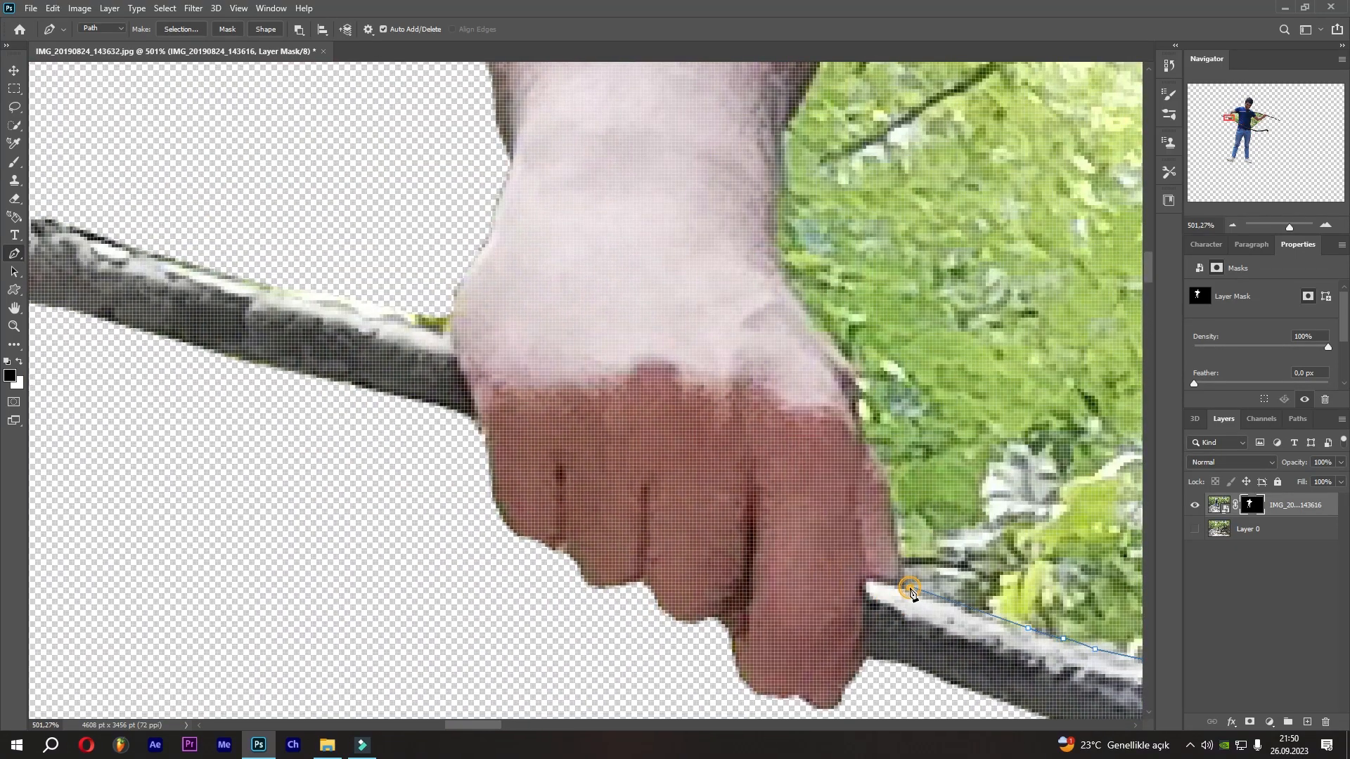
Continue the path around the right hand and along the upper stick, closing the gap outline.
left_click_drag(902, 541, 807, 642)
left_click(803, 625)
left_click(803, 598)
left_click(792, 586)
left_click(784, 551)
left_click_drag(761, 492, 695, 637)
left_click(648, 554)
left_click_drag(622, 447, 646, 598)
left_click(649, 521)
left_click(670, 488)
left_click(691, 446)
left_click(696, 425)
left_click(709, 410)
left_click(761, 383)
left_click_drag(824, 360, 549, 450)
left_click(564, 445)
left_click(624, 421)
left_click(666, 403)
left_click(701, 392)
left_click(744, 382)
Turn the gap path into a selection, paint it out of the mask with a large brush, and deselect.
key("ctrl+0")
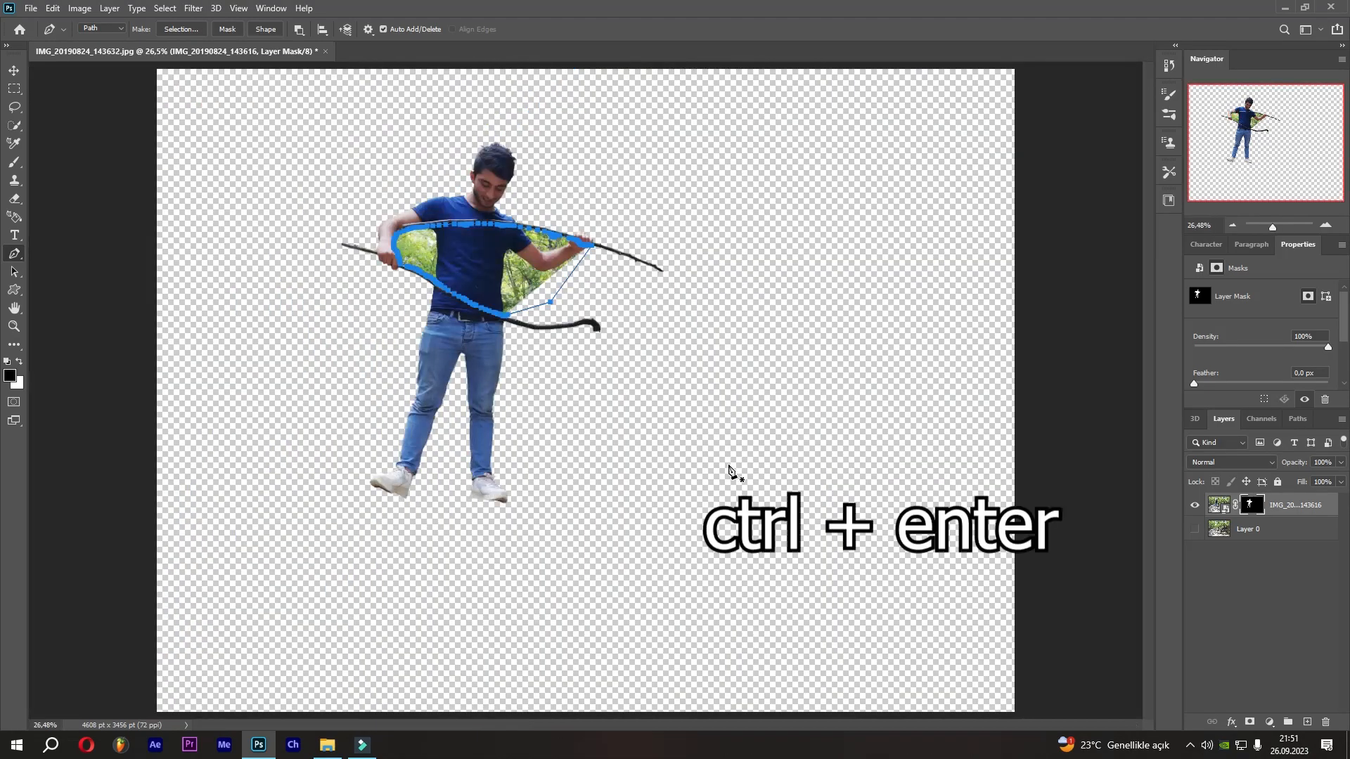
key("ctrl+Return")
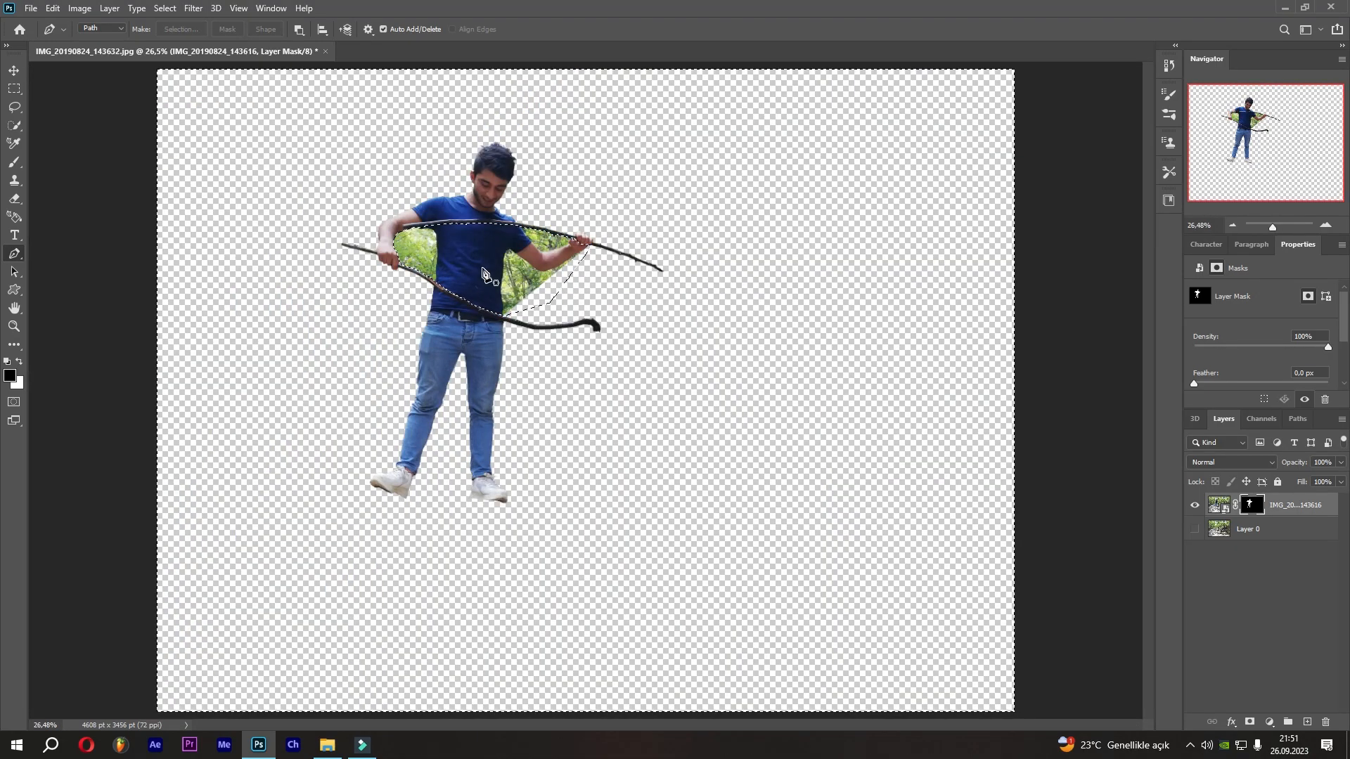
left_click(164, 8)
left_click(202, 54)
left_click(14, 162)
mouse_move(255, 341)
left_mouse_down()
mouse_move(363, 269)
mouse_move(559, 263)
mouse_move(732, 277)
left_mouse_up()
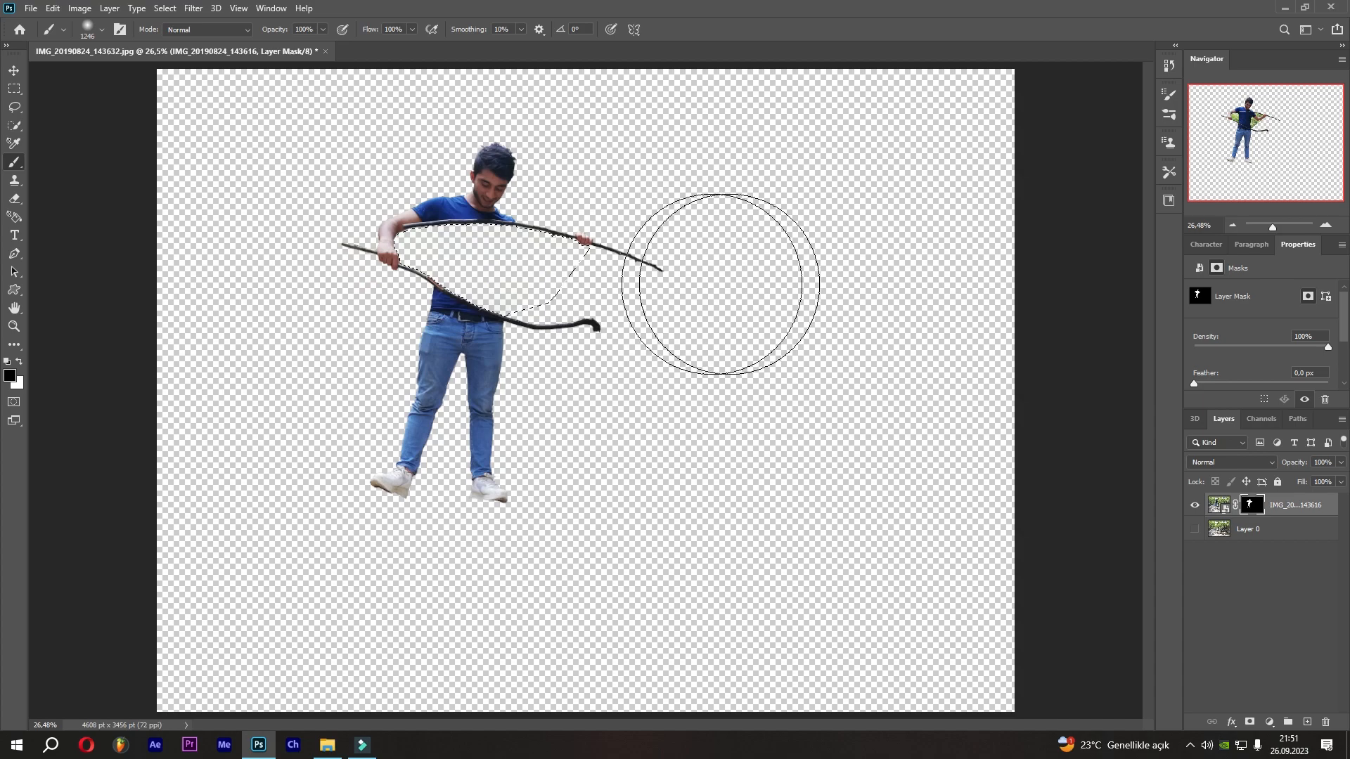
key("ctrl+d")
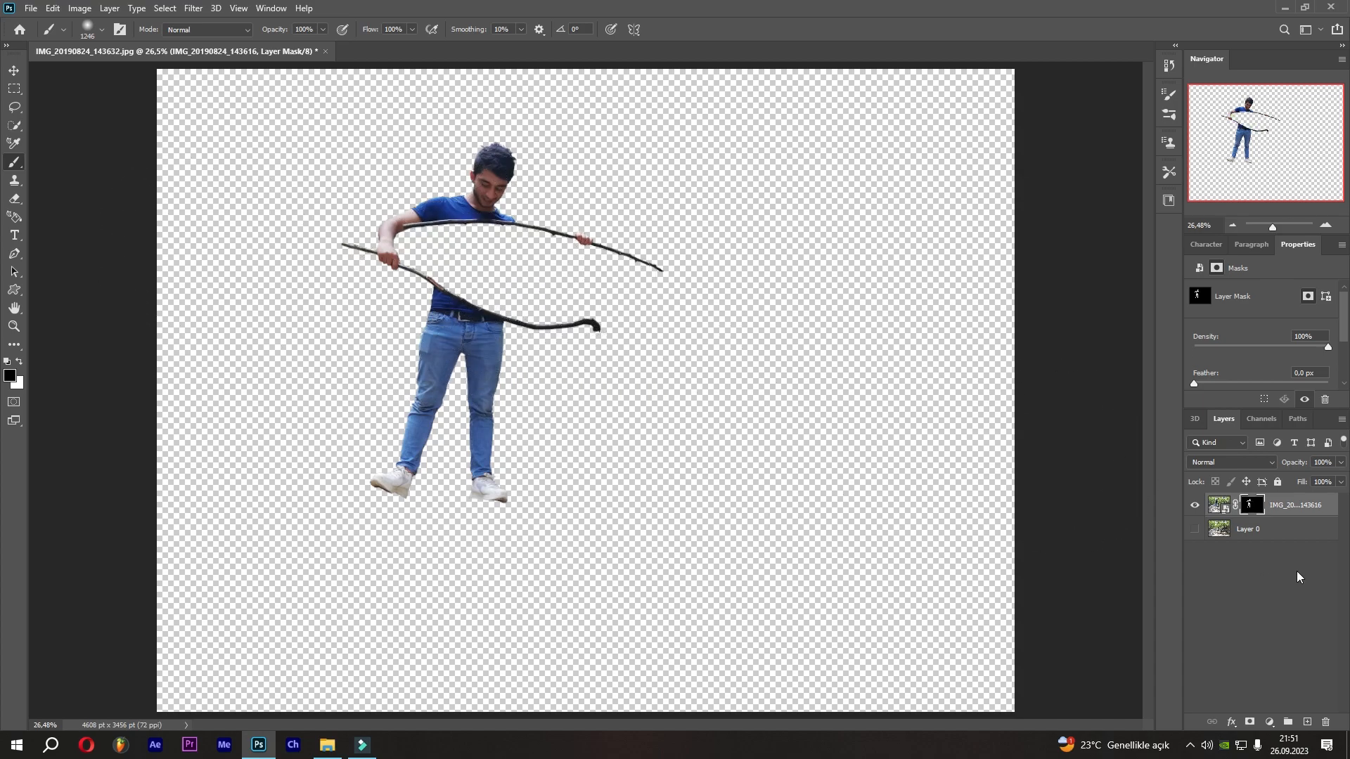
Show the bottom layer again and zoom in on the hand gripping the upper stick.
left_click(1194, 531)
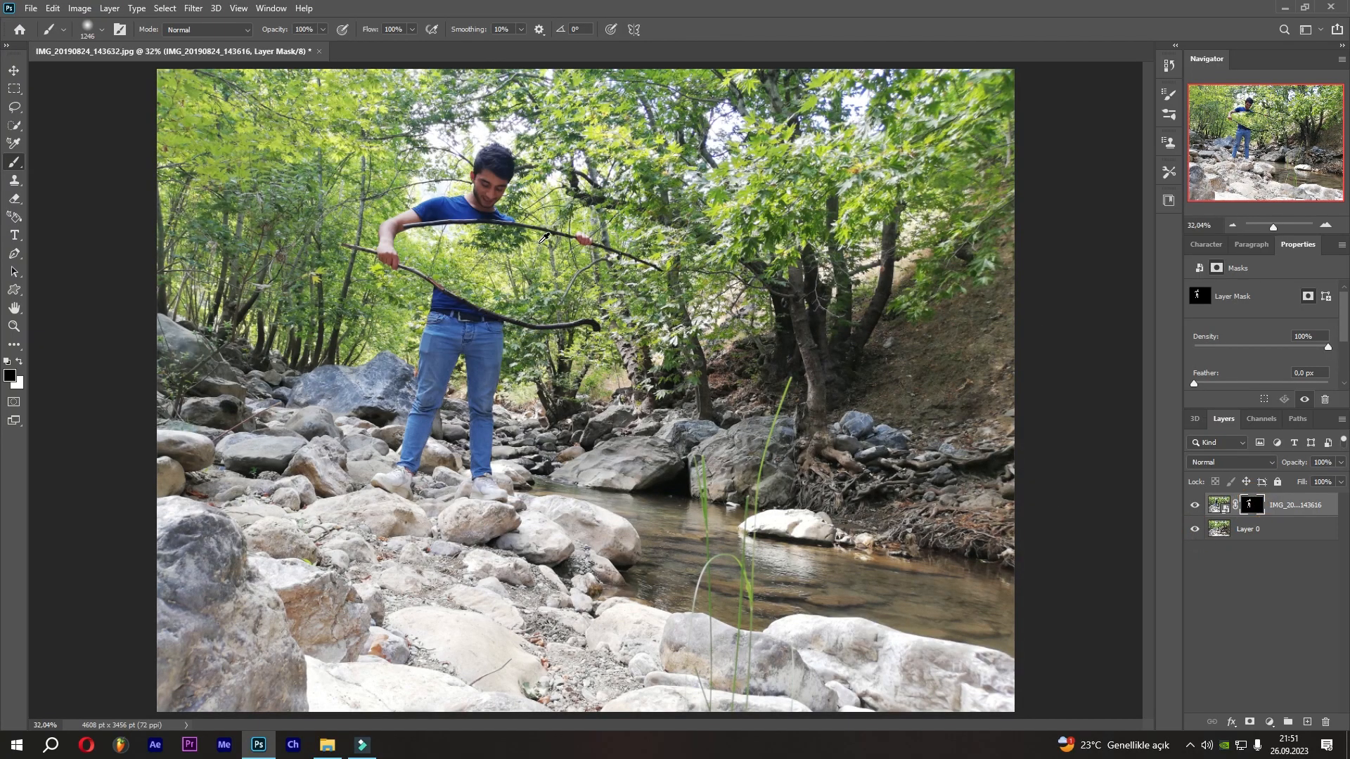
scroll(565, 245, "up", 12)
scroll(627, 261, "up", 16)
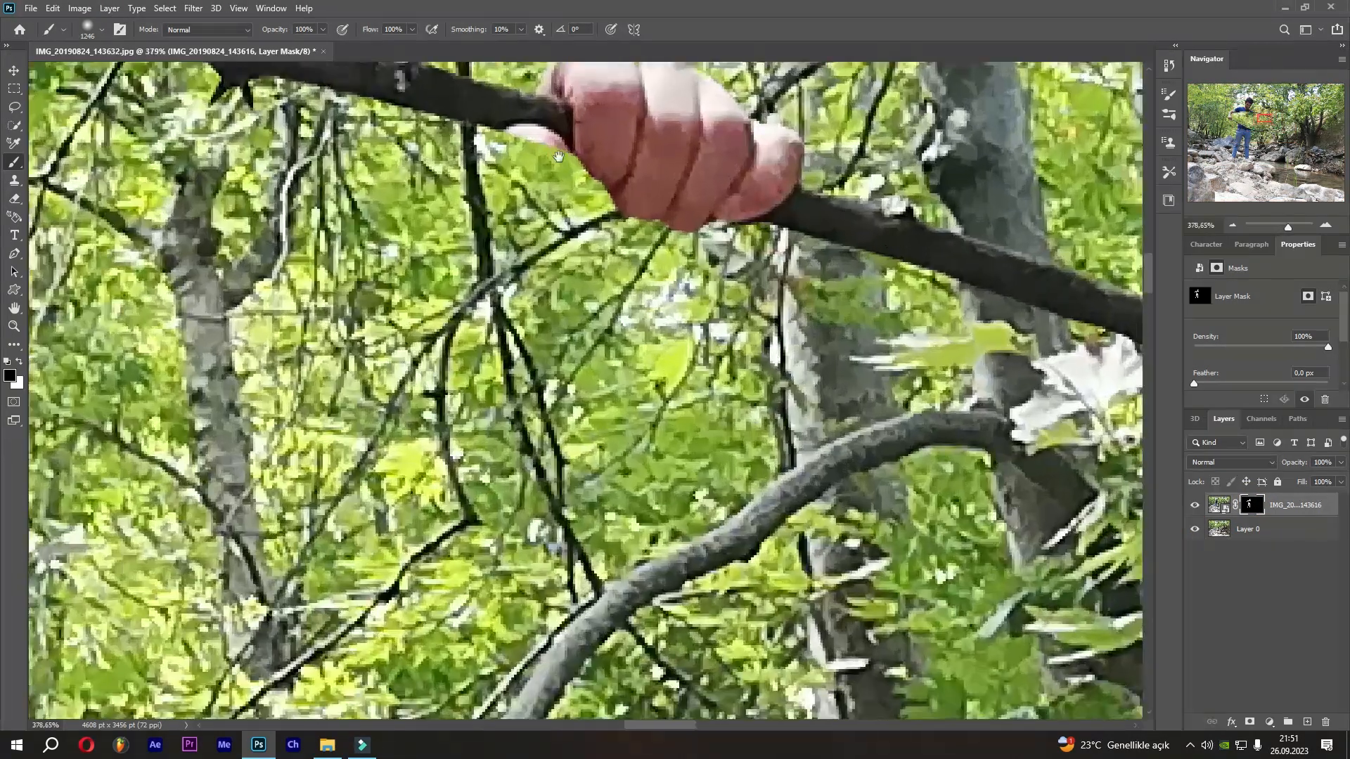
left_click_drag(571, 164, 639, 399)
Lasso the small background gap beside the hand on the upper stick, rasterize the photo layer, paint the gap black, and deselect.
left_click(1209, 509)
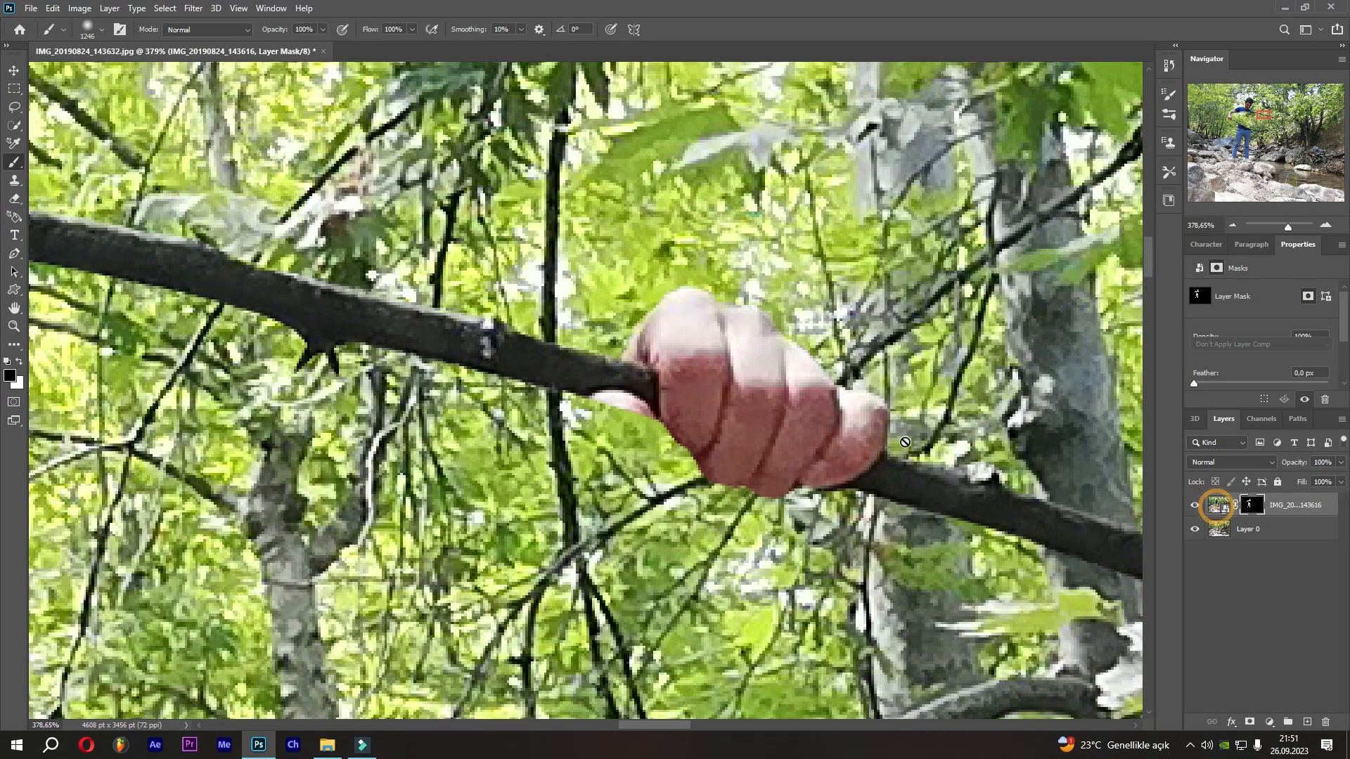
key("l")
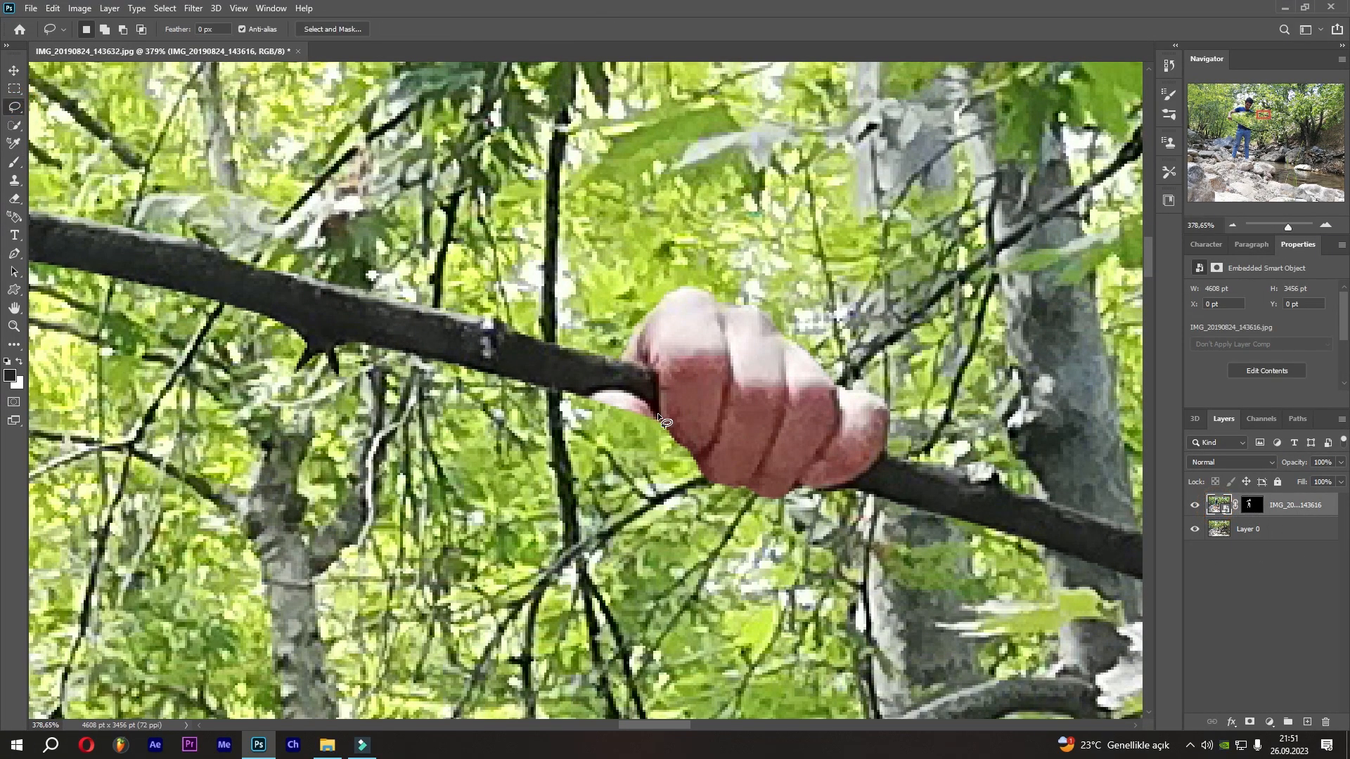
left_click_drag(654, 405, 657, 410)
left_click(16, 163)
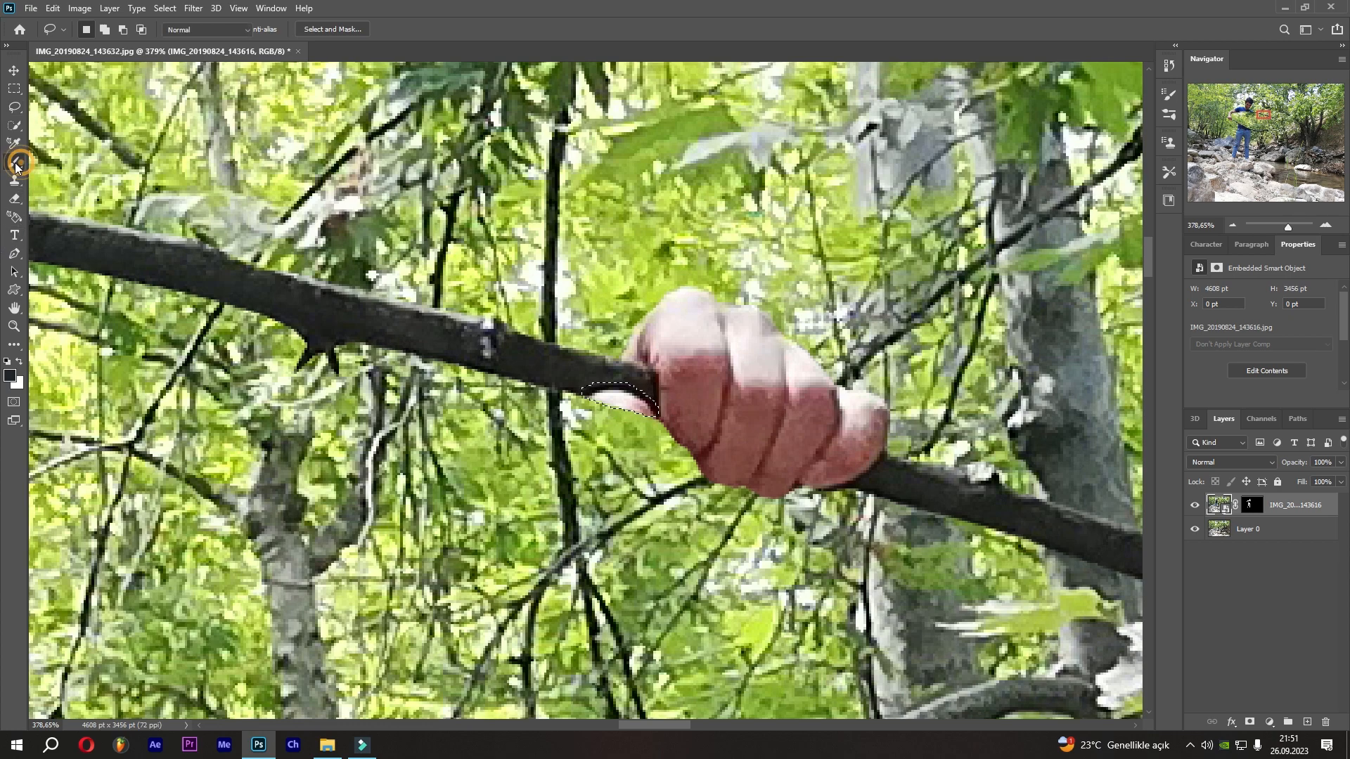
left_click(594, 377)
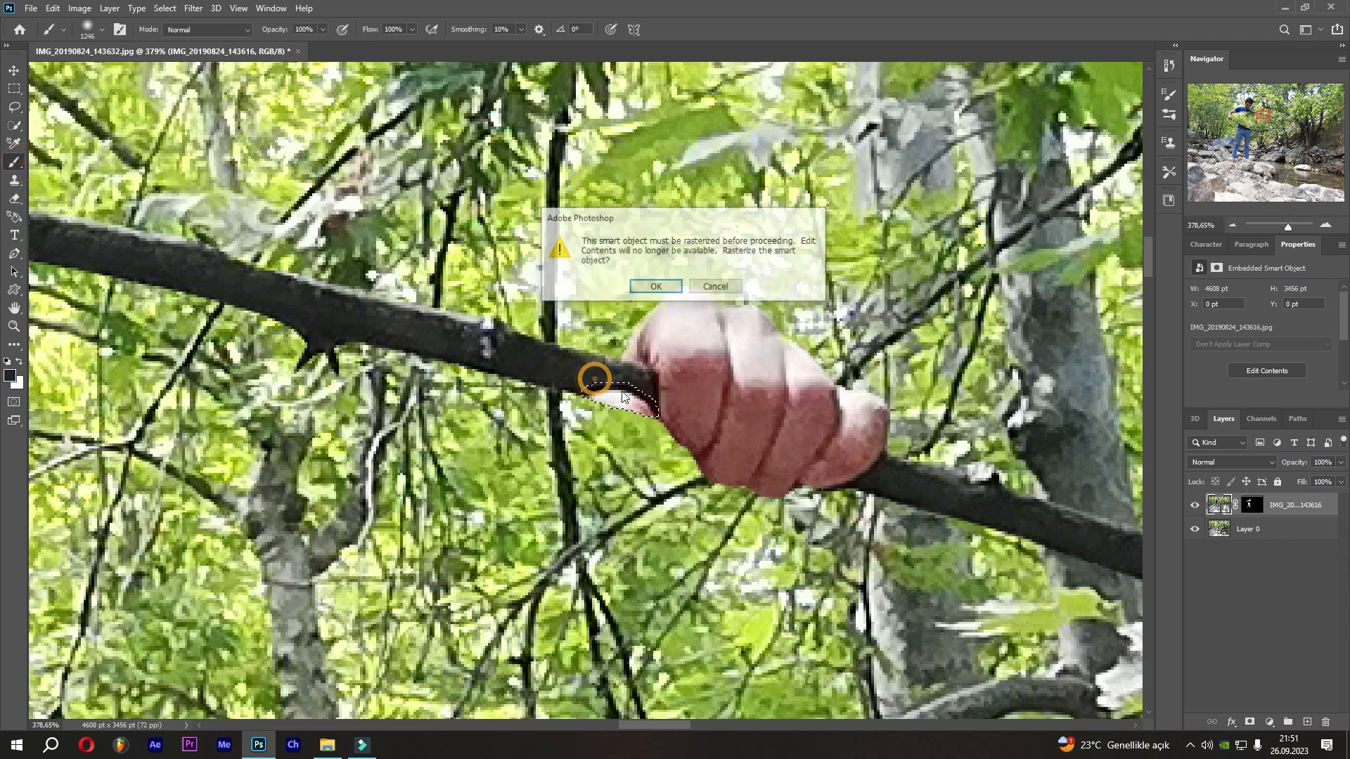
left_click(641, 289)
left_click(712, 426)
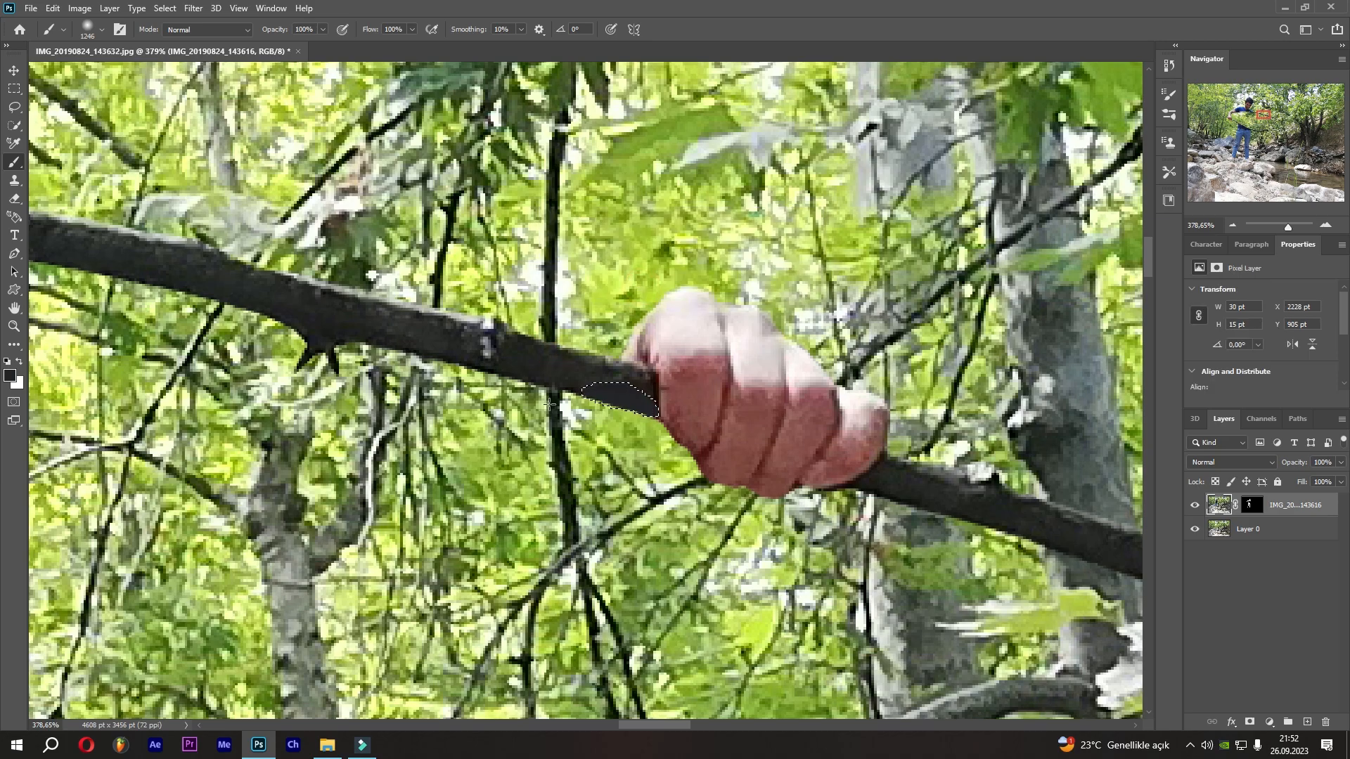
key("ctrl+d")
Fit the whole image on screen and toggle the cut-out layer's visibility to compare it with the background.
key("v")
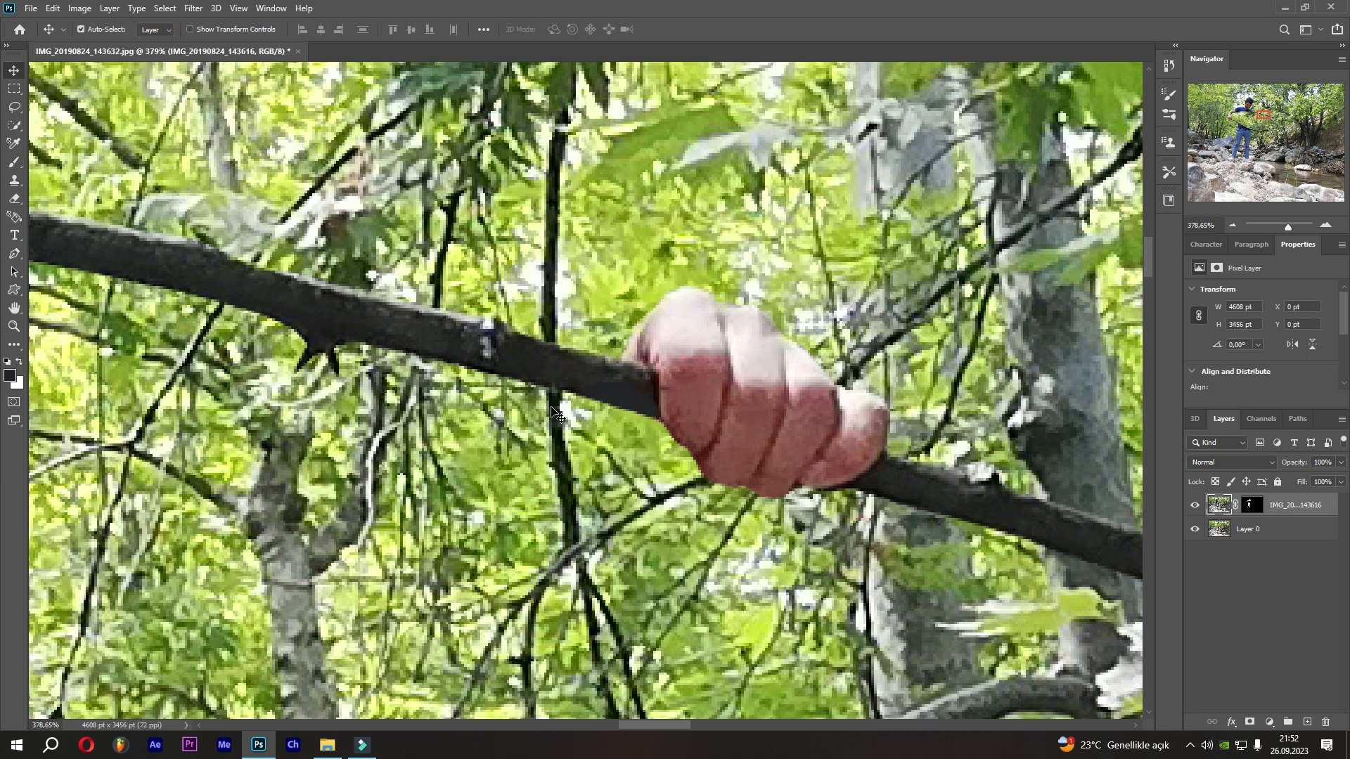
key("ctrl+0")
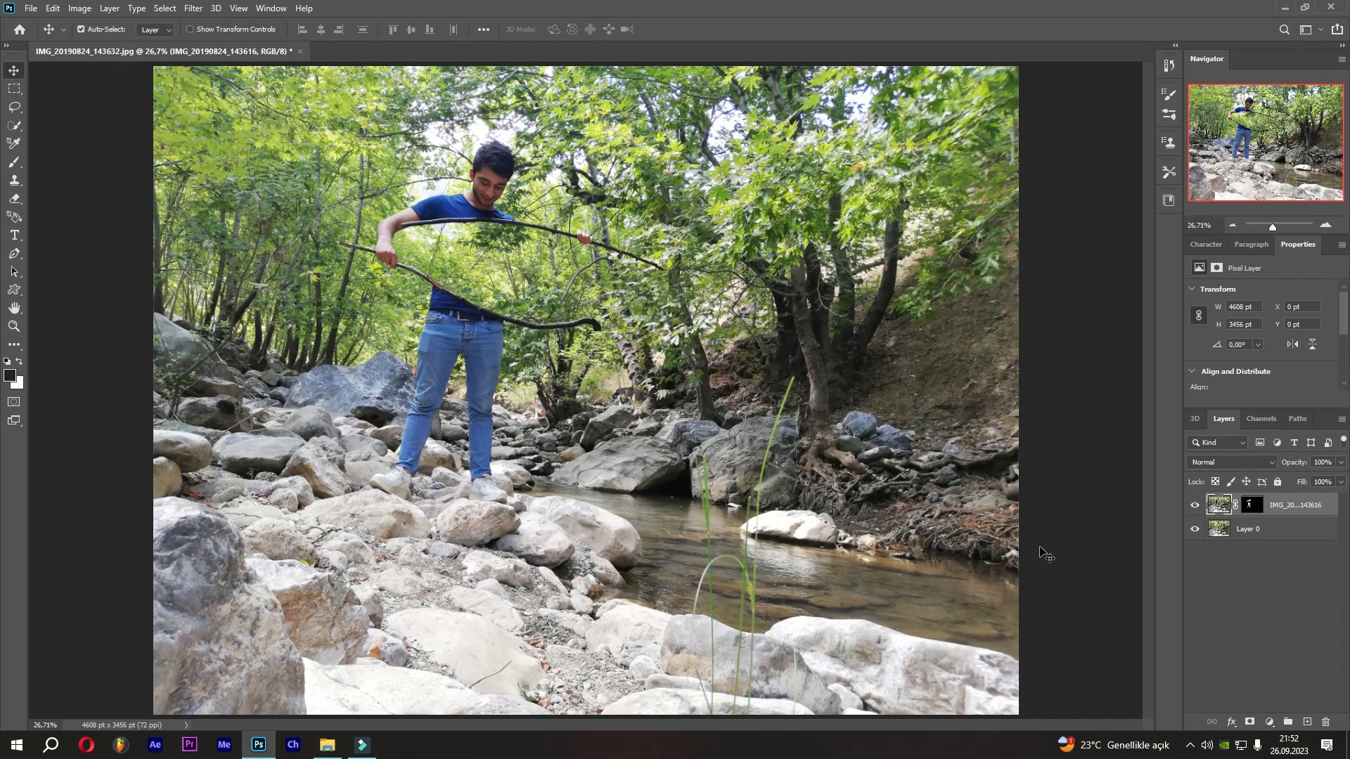
left_click(1190, 506)
left_click(1191, 506)
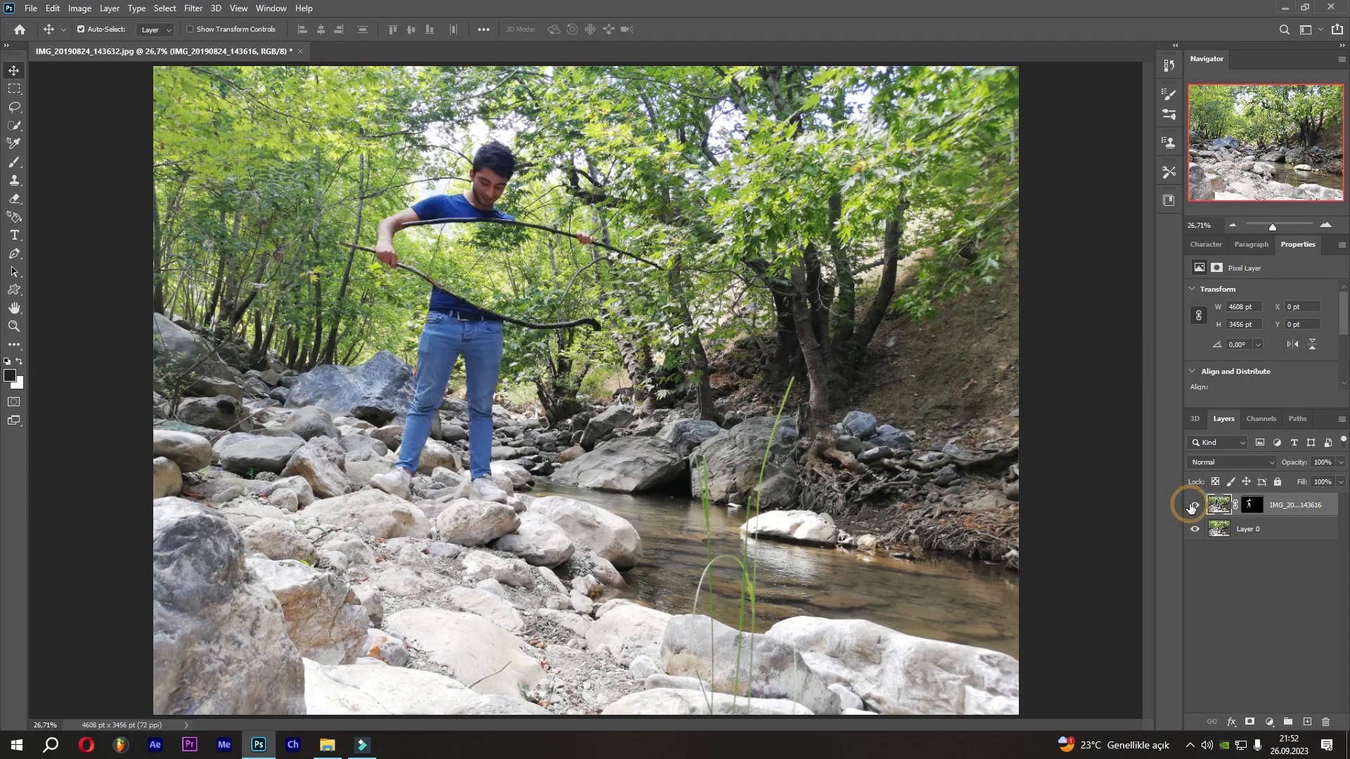
left_click(1191, 507)
left_click(1192, 507)
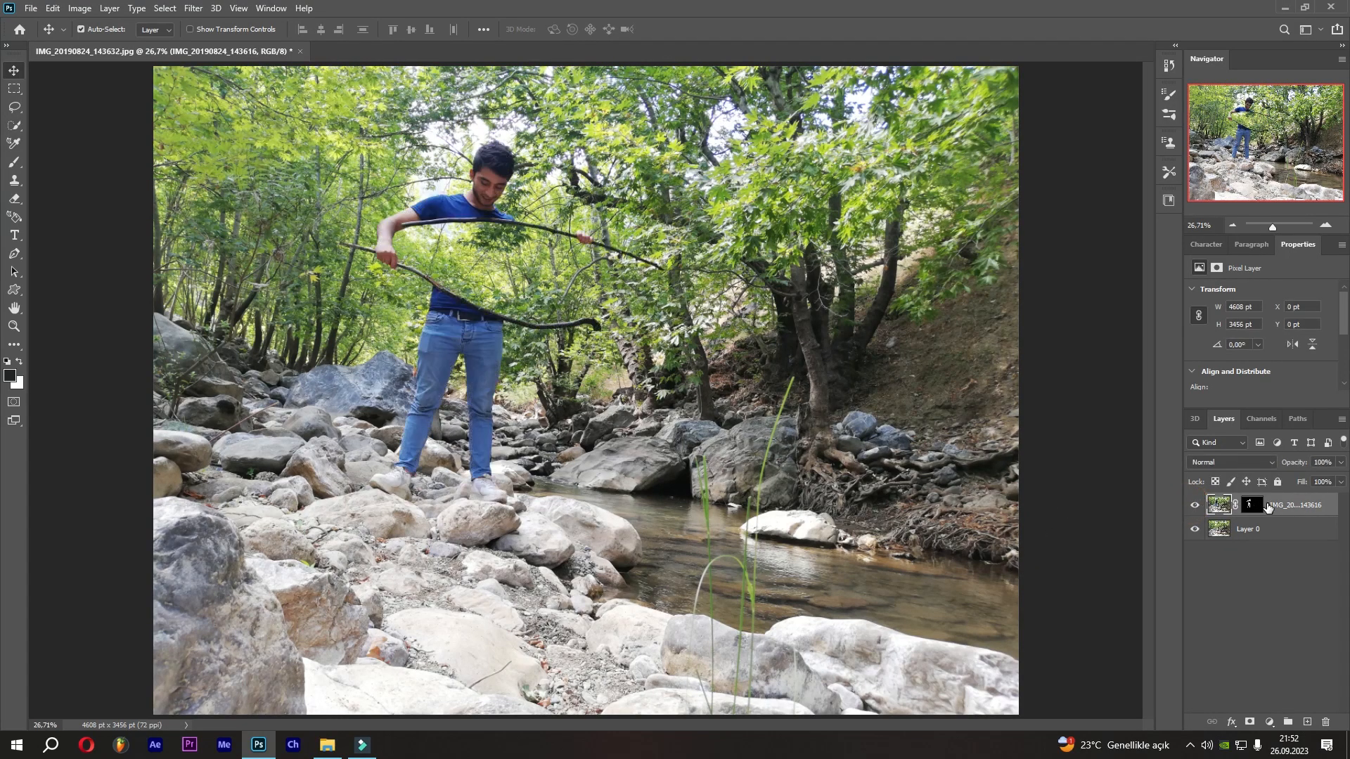
Crop a thin strip off the image's bottom edge with the Crop tool.
left_click(16, 344)
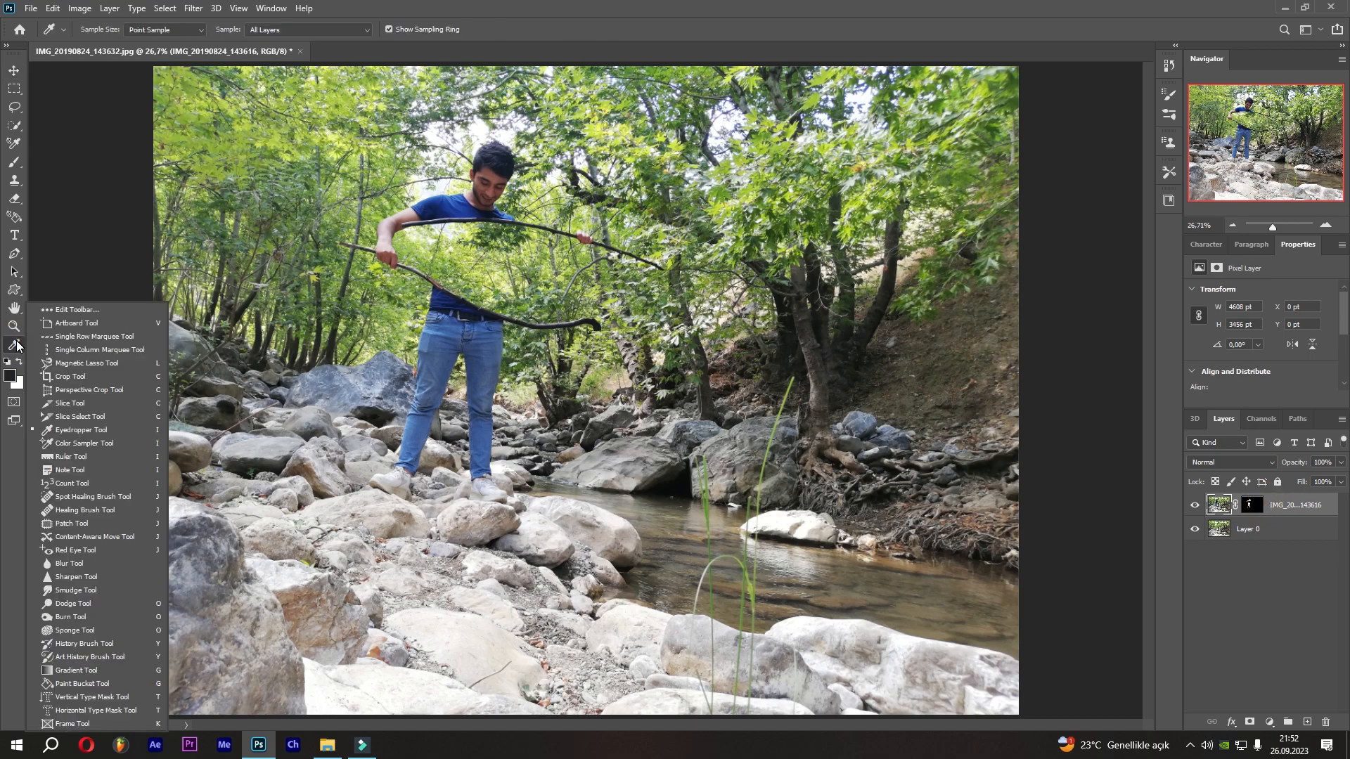
left_click(71, 377)
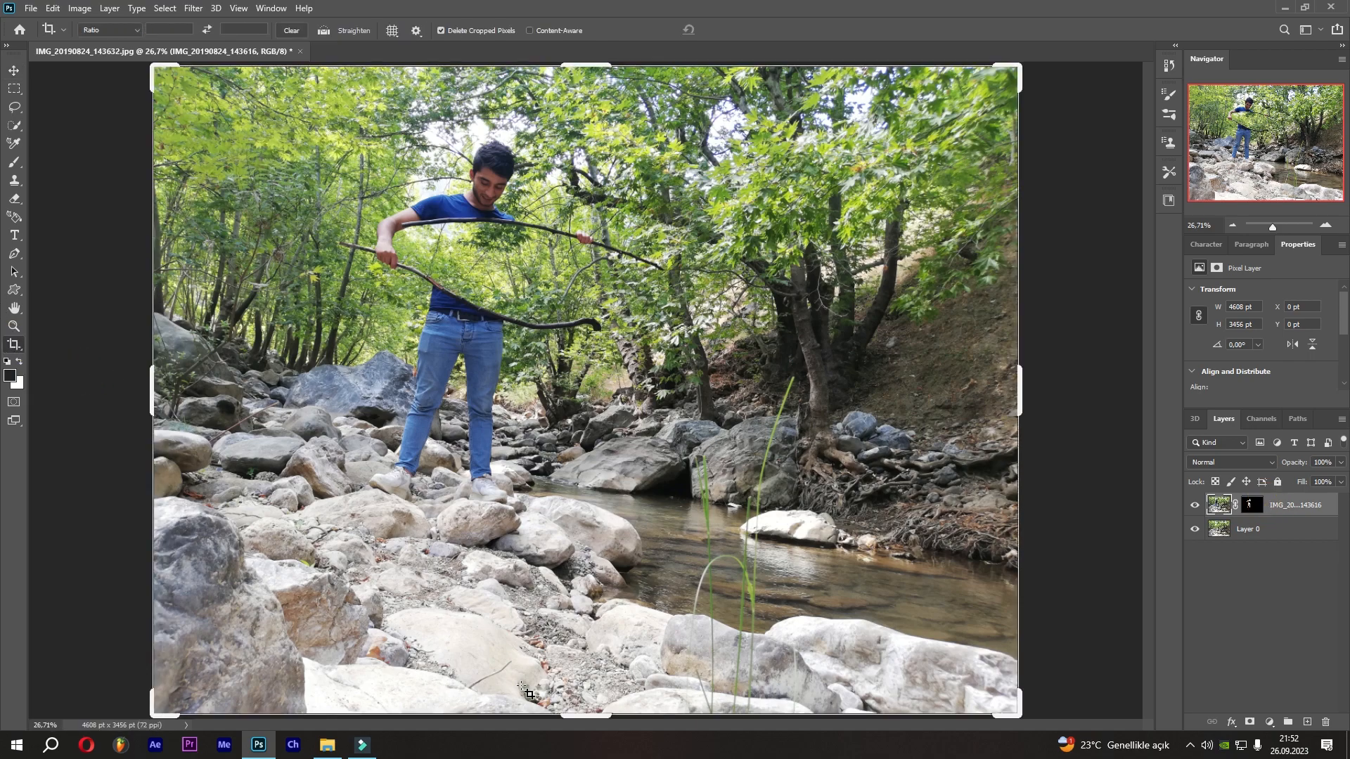
left_click_drag(571, 717, 569, 677)
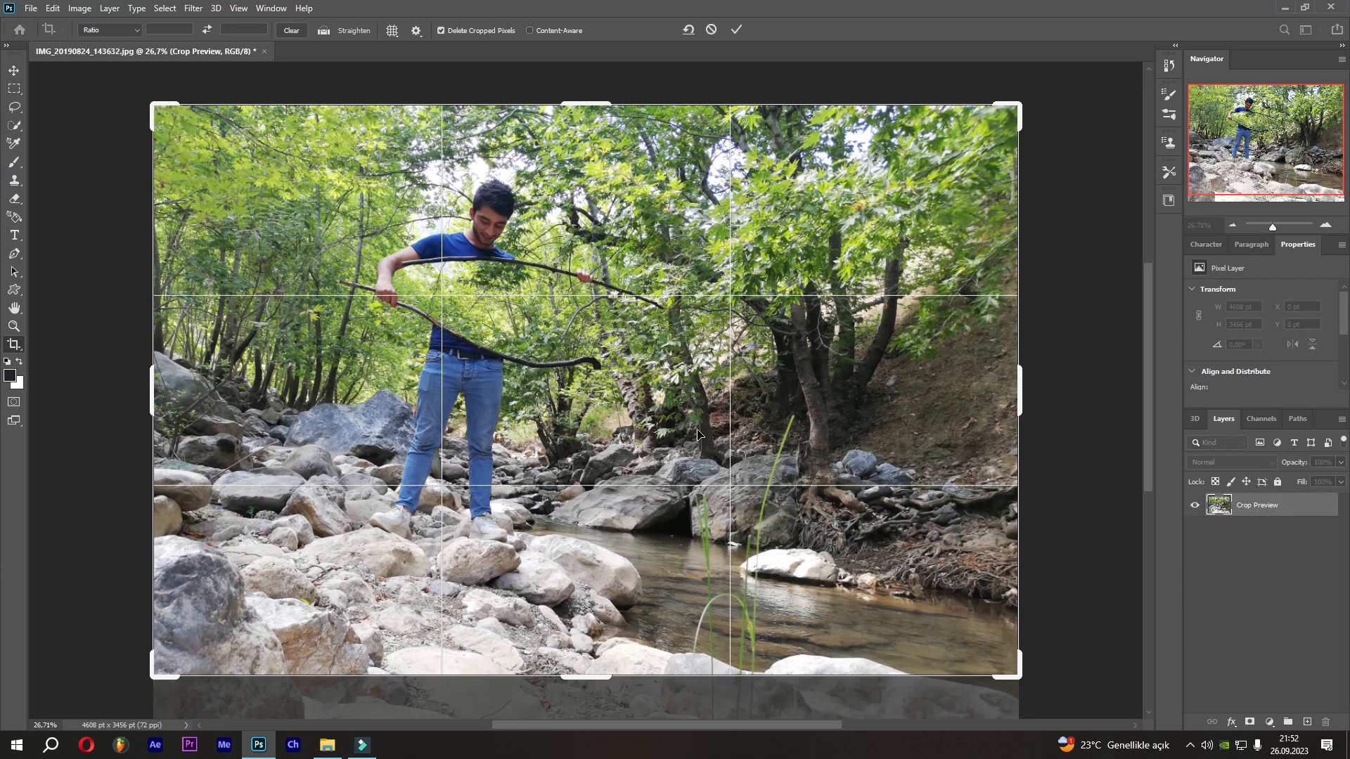
left_click(736, 29)
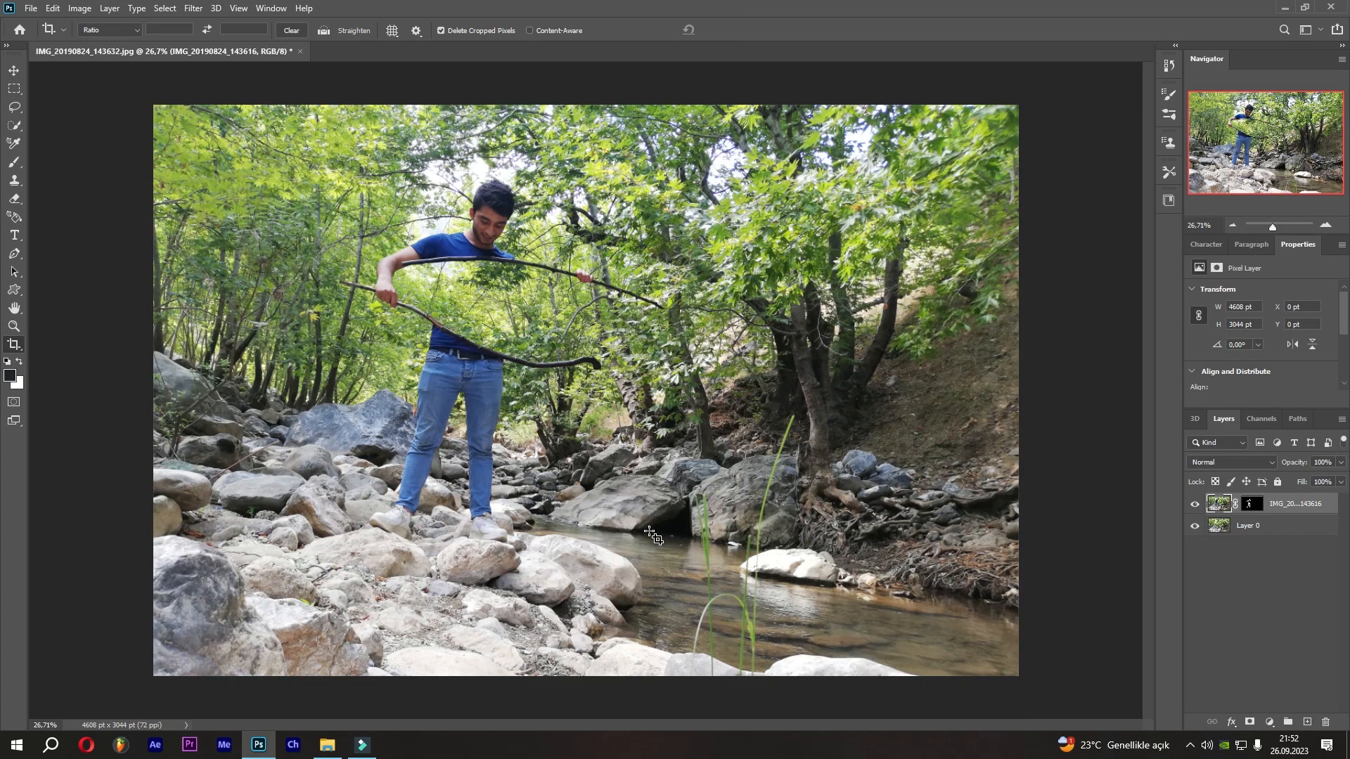
Convert the background Layer 0 into a Smart Object.
scroll(650, 534, "up", 1)
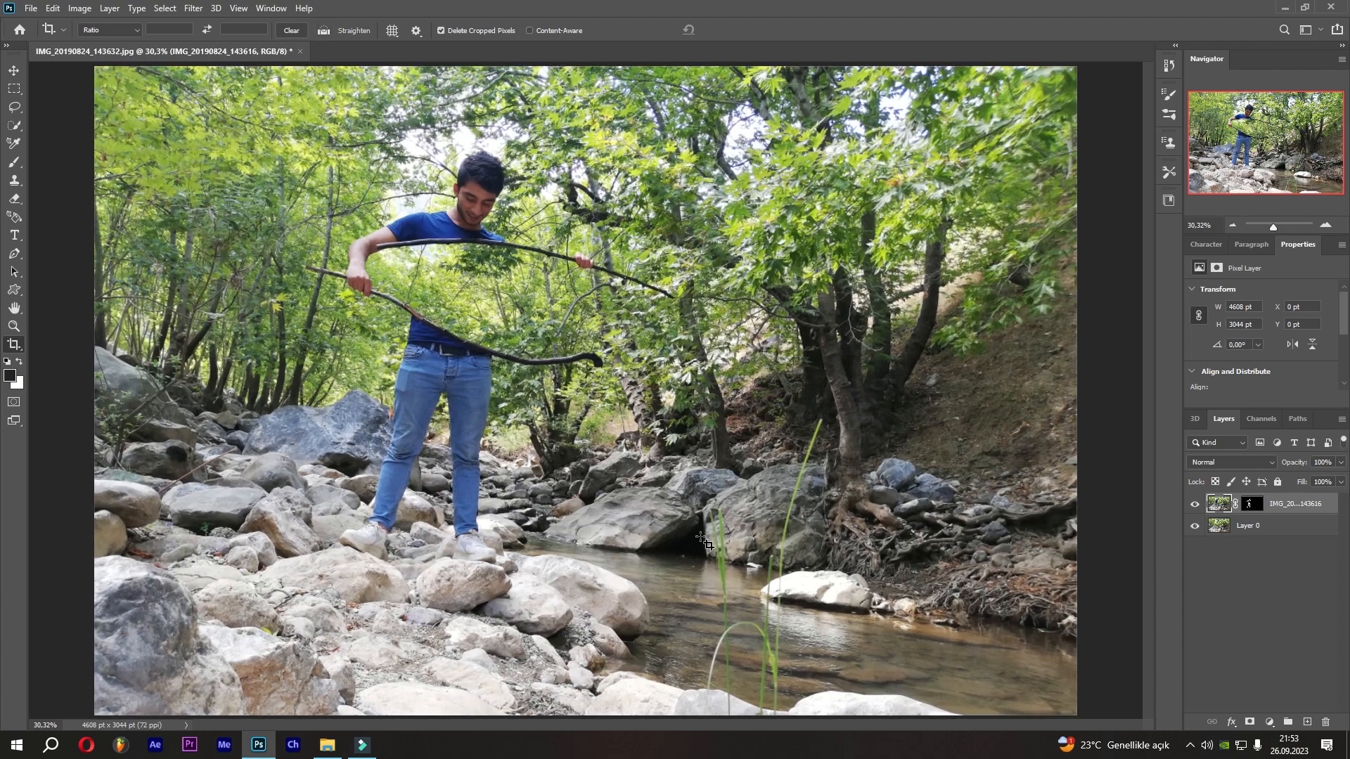
left_click(1232, 527)
left_click(14, 71)
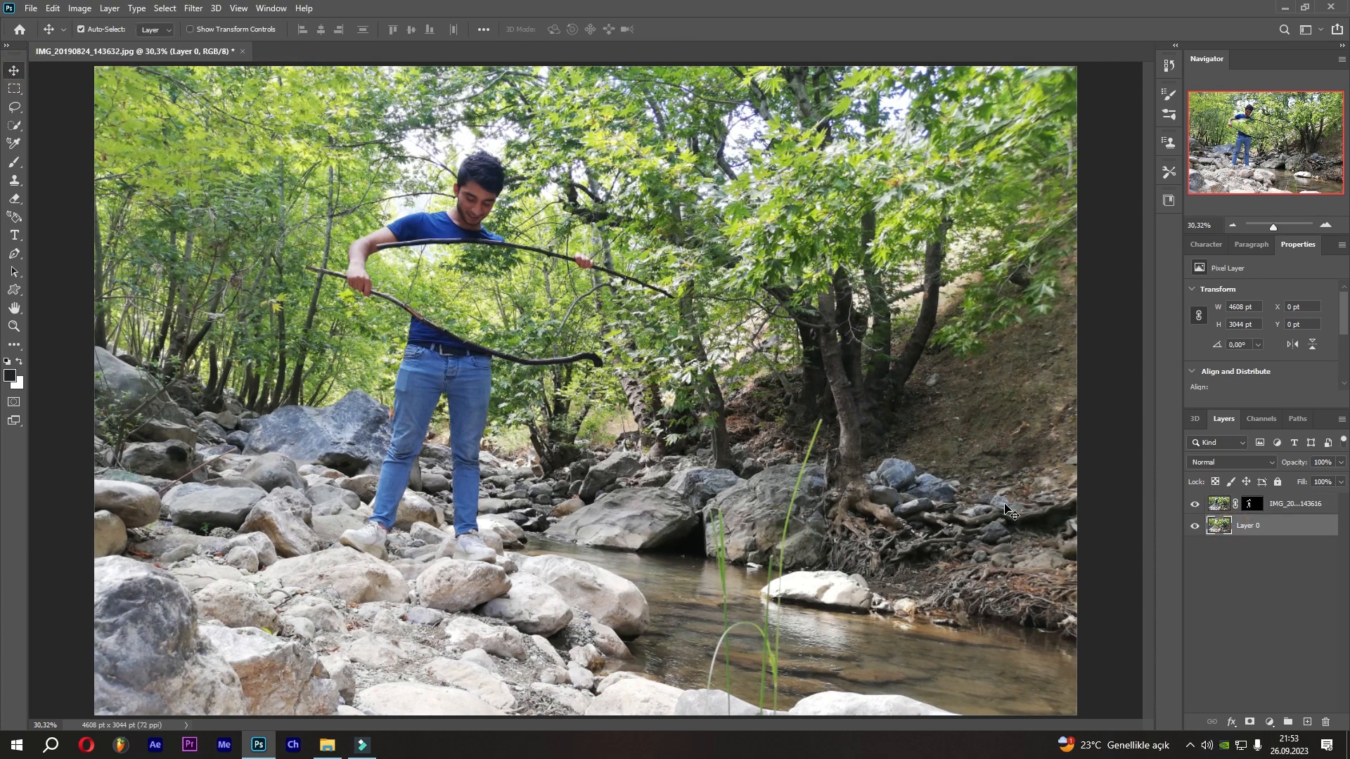
right_click(1287, 538)
left_click(1202, 328)
Apply a Camera Raw Filter to the background layer, entering -15 for one of its basic adjustments.
left_click(200, 7)
left_click(224, 88)
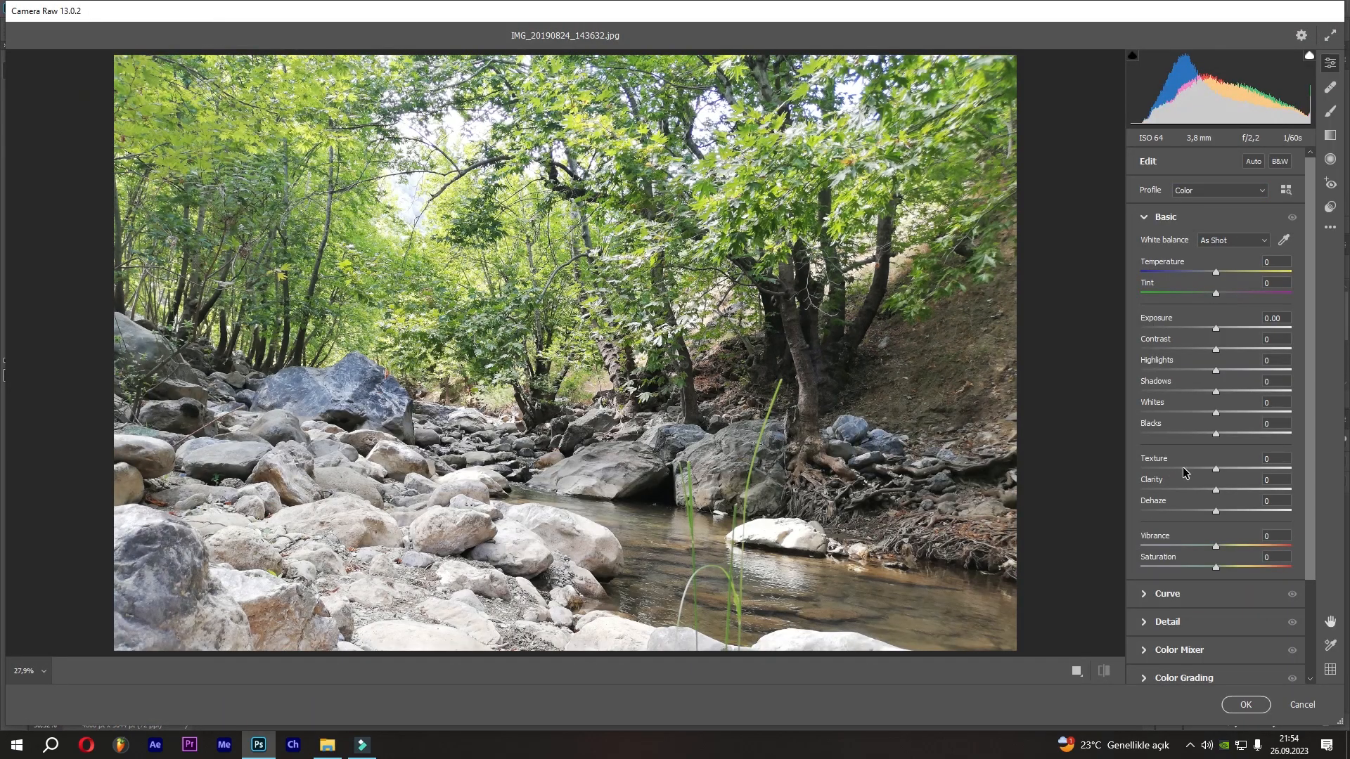
left_click(1187, 470)
mouse_move(1187, 471)
left_mouse_down()
mouse_move(1168, 469)
mouse_move(1210, 469)
left_mouse_up()
left_click(1251, 472)
left_click(1283, 481)
type("-15")
left_click(1293, 218)
left_click(1292, 218)
left_click(1239, 703)
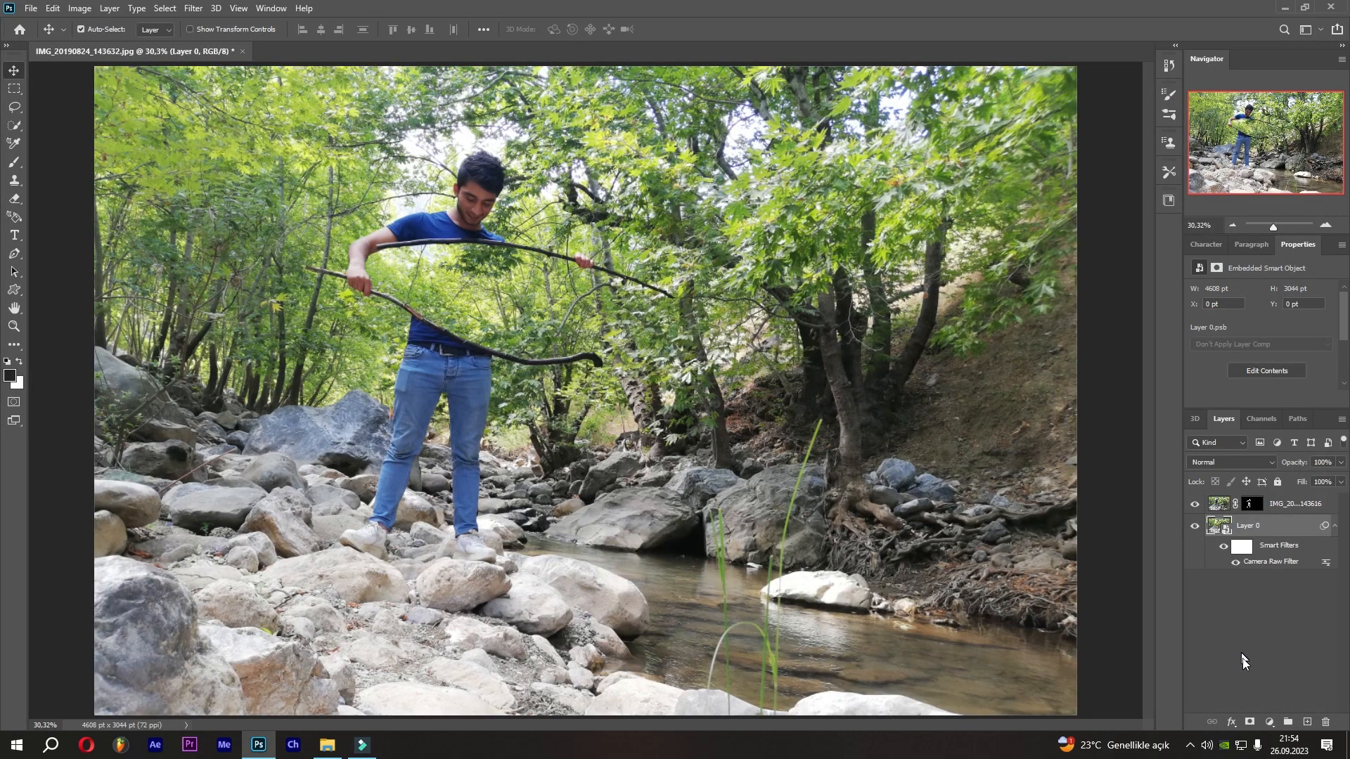
Add a Brightness/Contrast adjustment clipped to the background layer and lower its brightness slightly.
left_click(1269, 722)
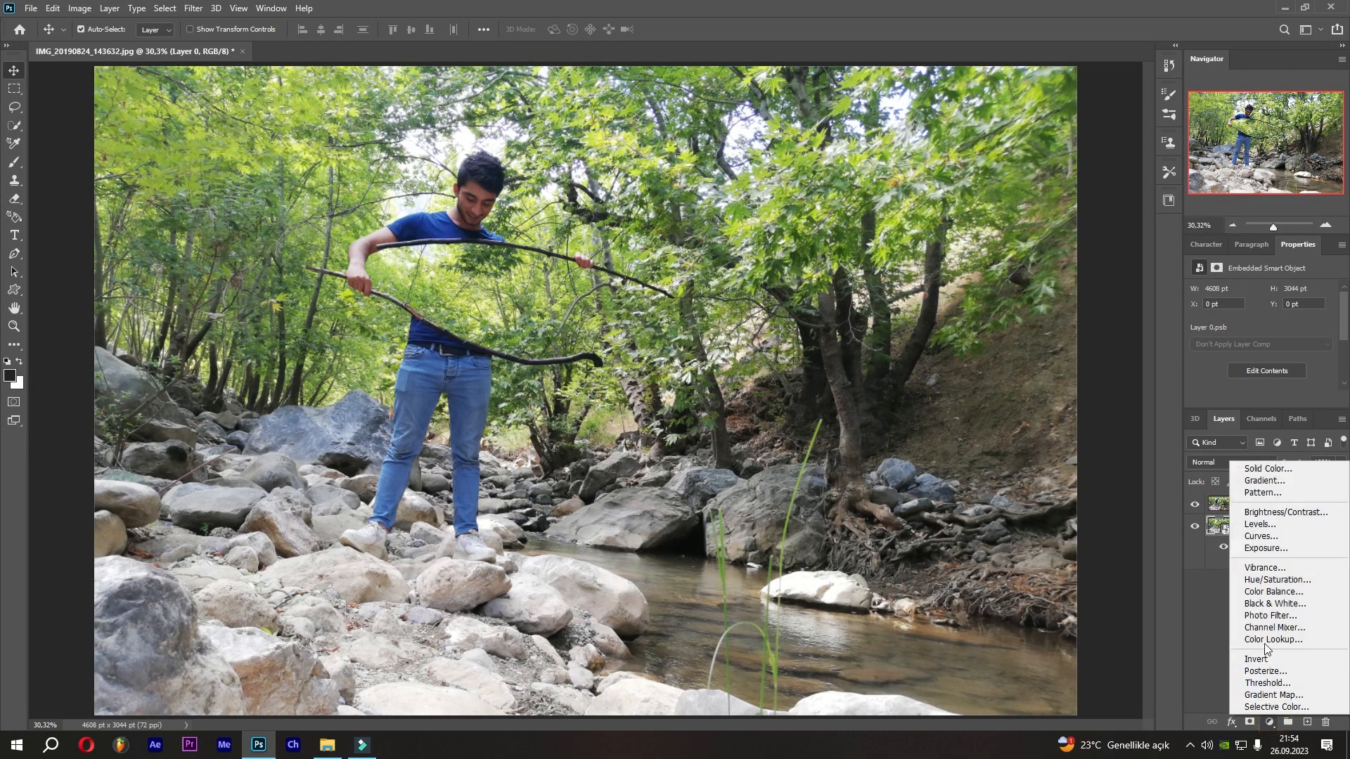
left_click(1274, 513)
left_click(1242, 401)
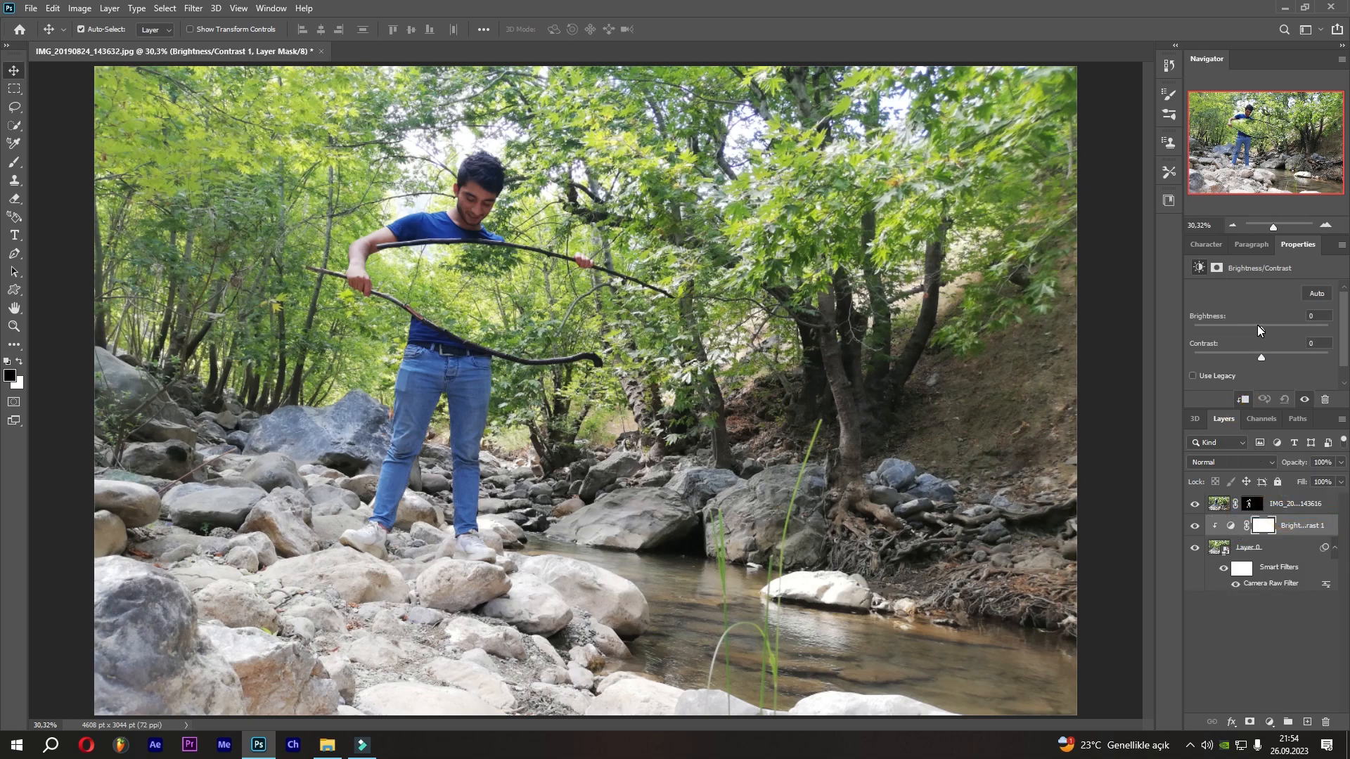
left_click_drag(1260, 328, 1254, 328)
left_click(1330, 318)
scroll(1329, 317, "up", 2)
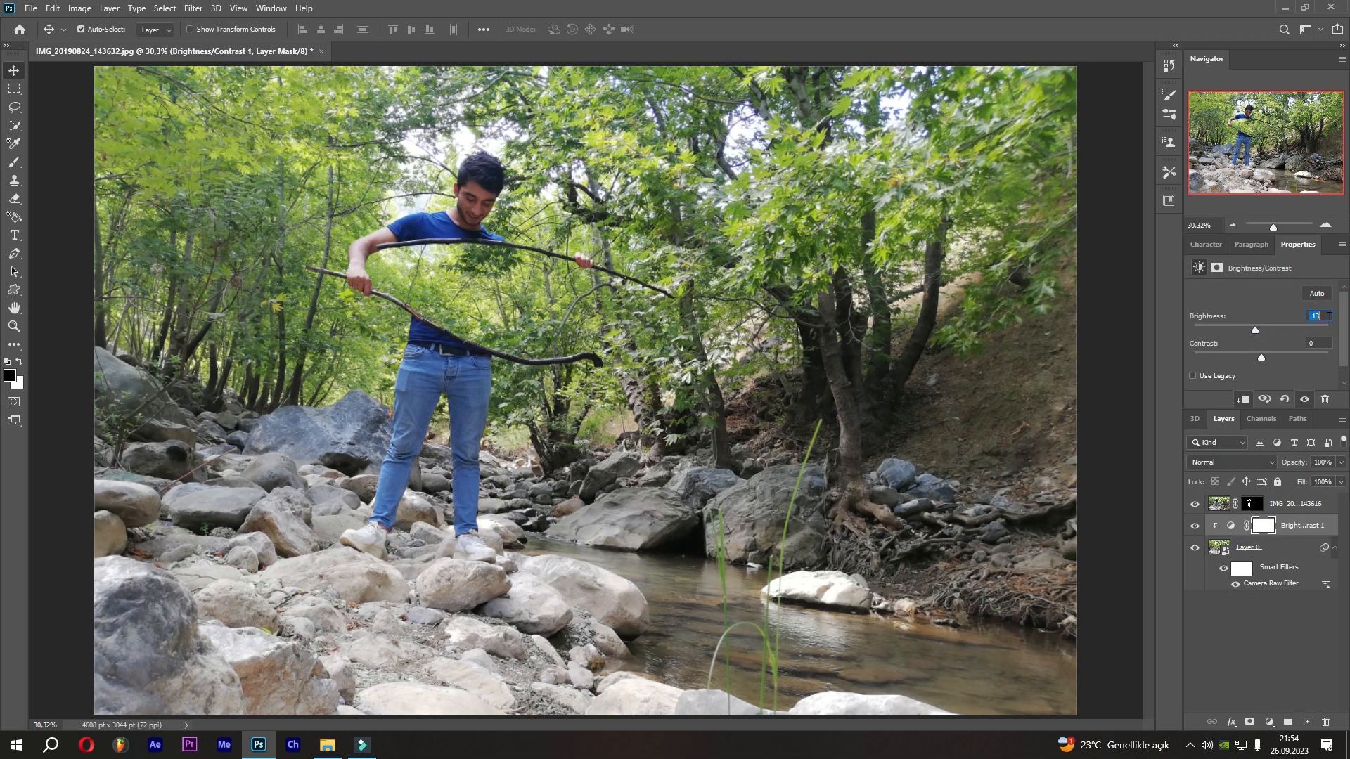
left_click(1323, 343)
Add a clipped Vibrance adjustment with Vibrance +17 and Saturation +15.
left_click(1271, 722)
left_click(1269, 568)
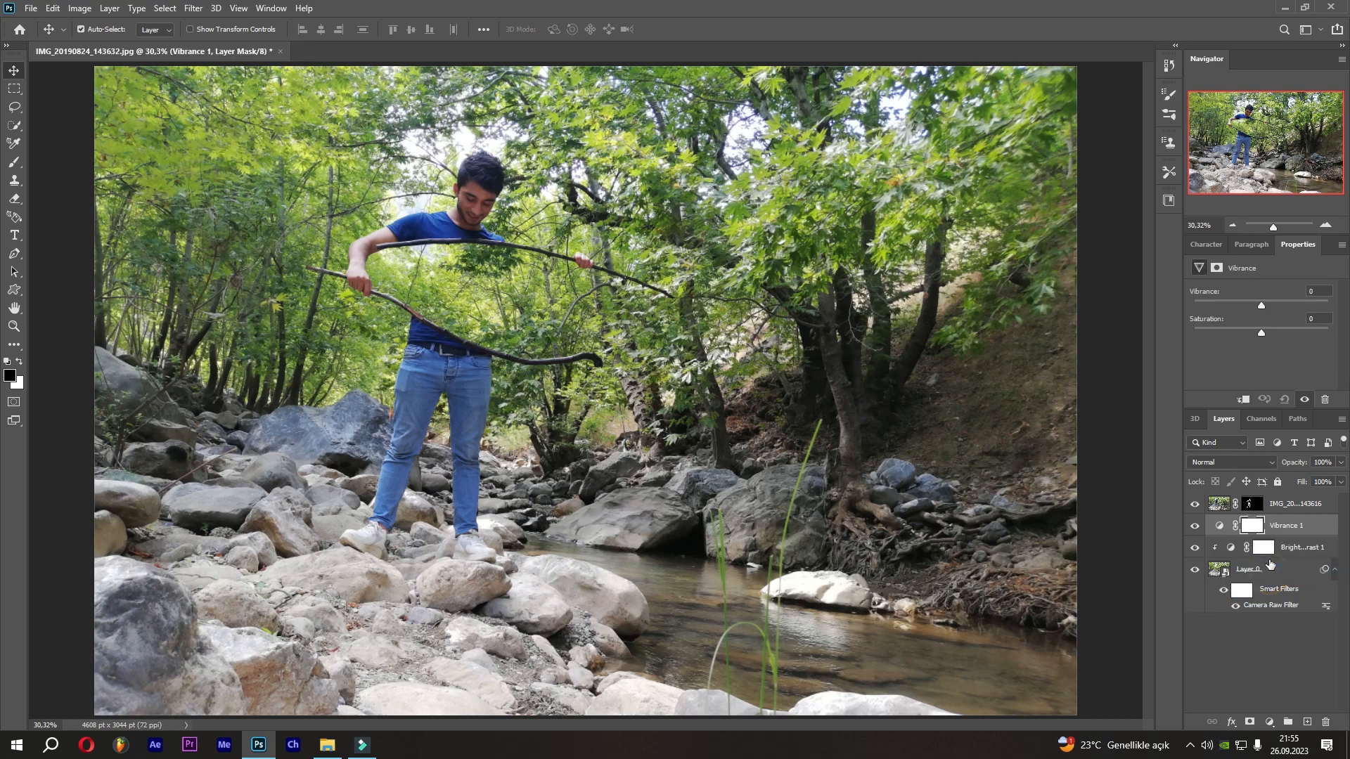
left_click(1244, 400)
left_click(1314, 288)
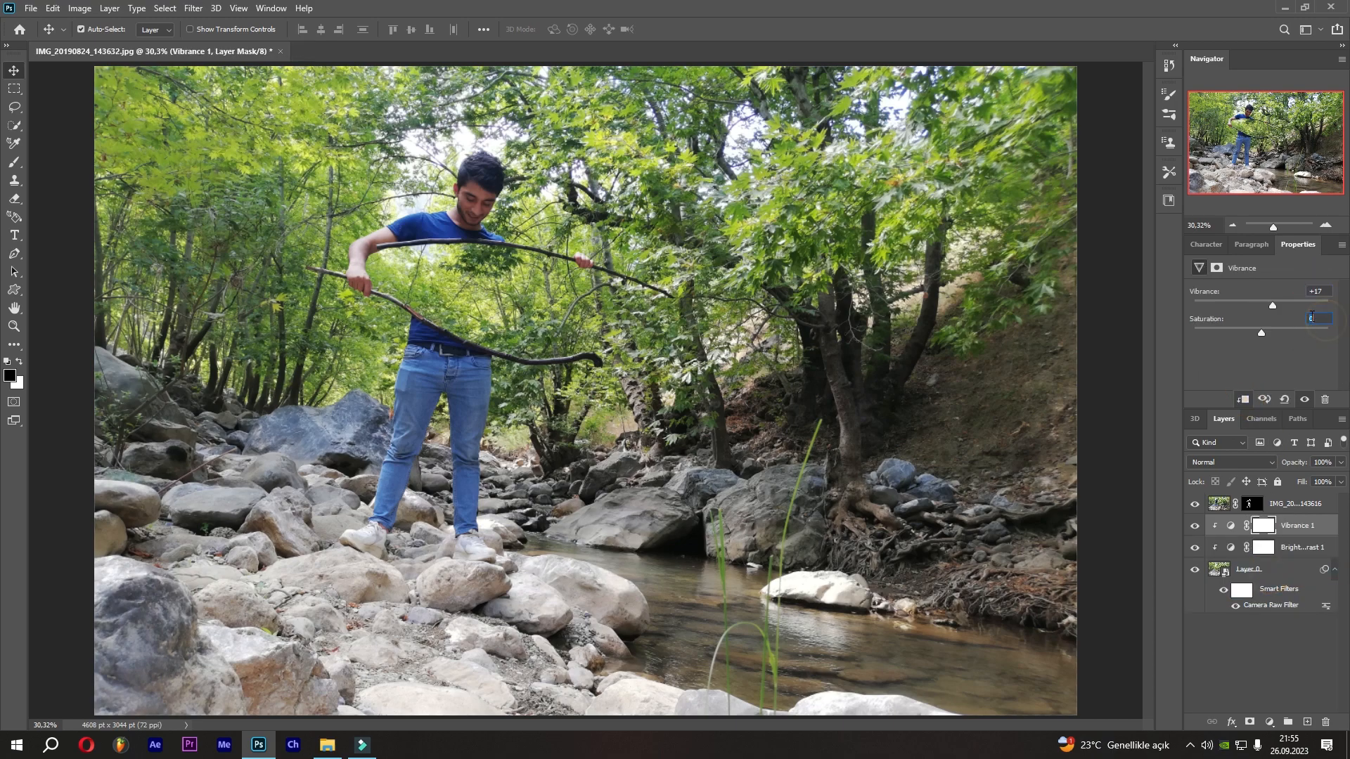
key("Return")
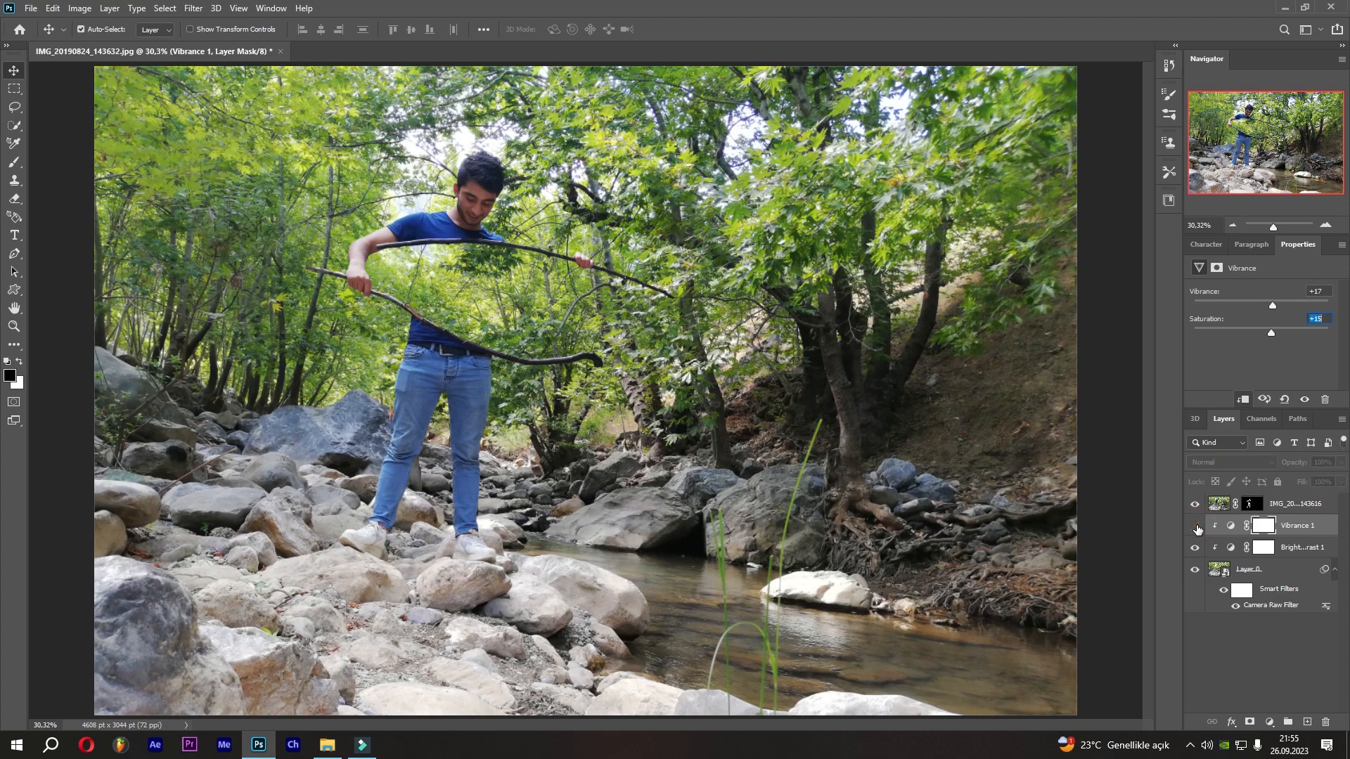
Toggle the Brightness/Contrast layer's visibility to compare, and select the Vibrance layer.
left_click(1195, 547)
left_click(1196, 547)
left_click(1230, 525)
Add a clipped Hue/Saturation adjustment with Hue -34, Saturation +28 and Lightness -6 for autumn foliage colors.
left_click(1270, 722)
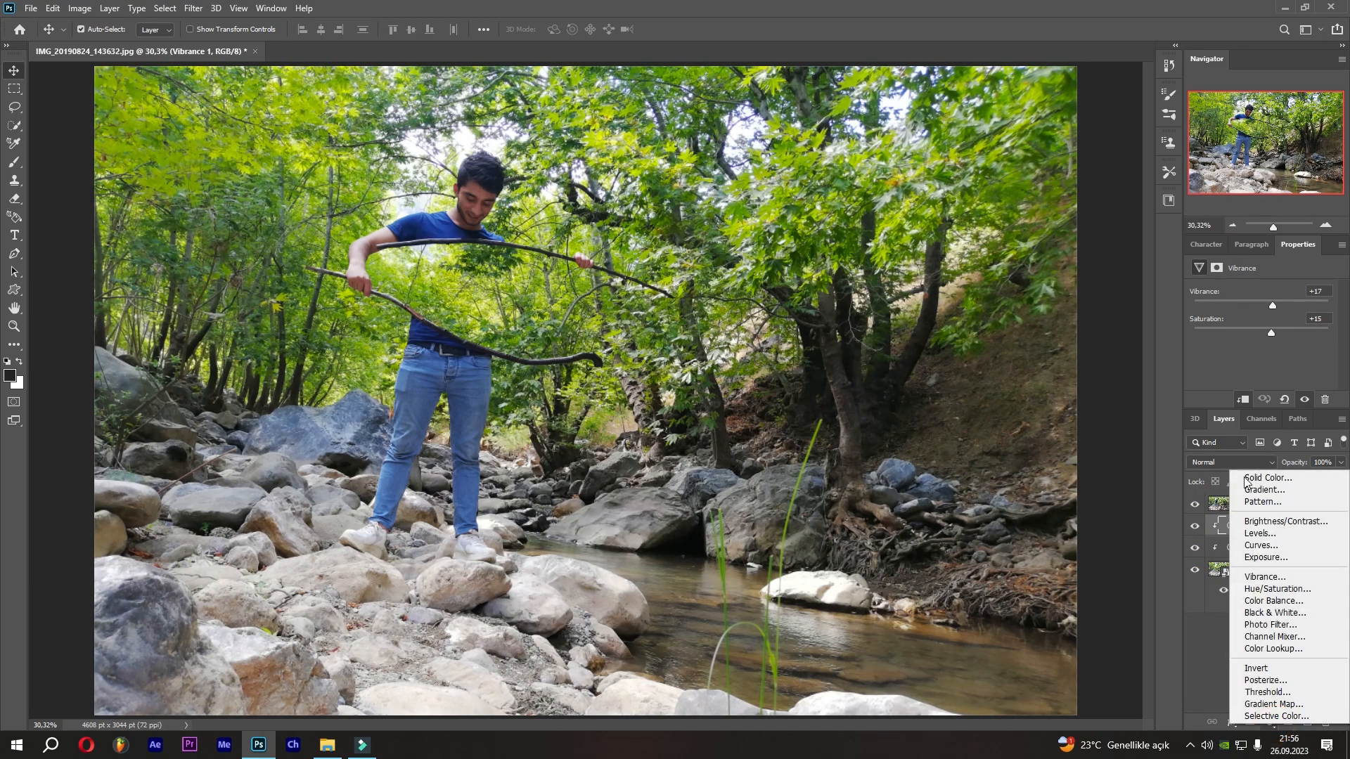
left_click(1277, 588)
left_click(1243, 400)
left_click(1261, 344)
left_click_drag(1262, 344, 1283, 374)
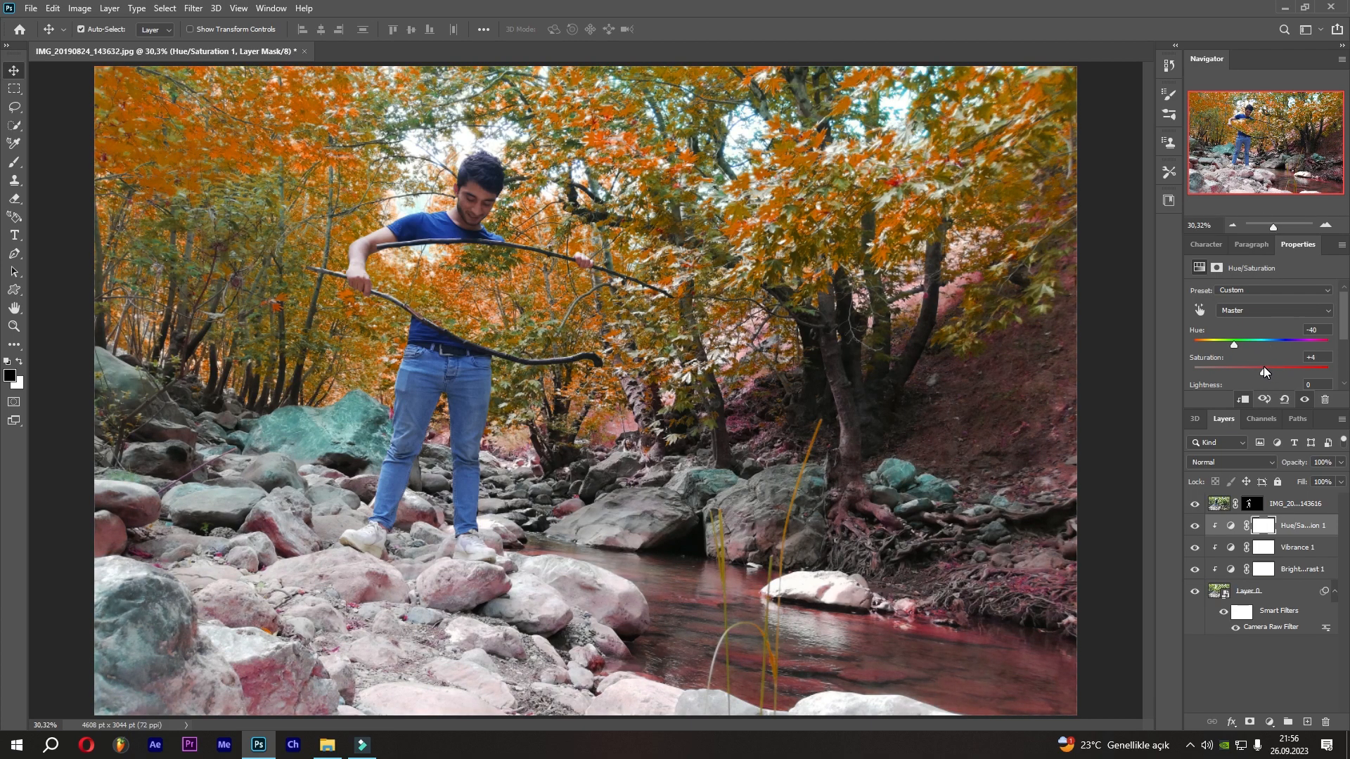
scroll(1272, 365, "down", 2)
left_click_drag(1268, 366, 1256, 356)
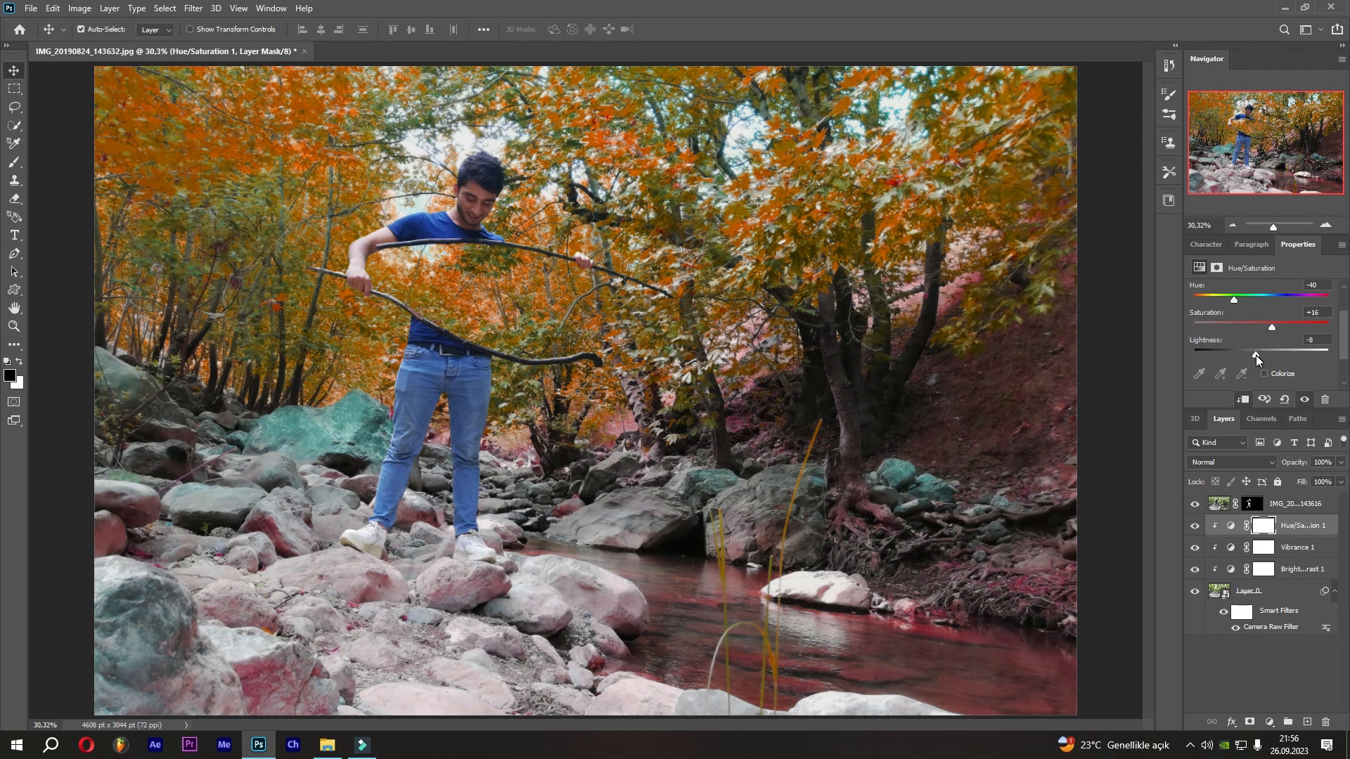
left_click(1238, 295)
left_click(1328, 314)
type("2")
left_click(1324, 338)
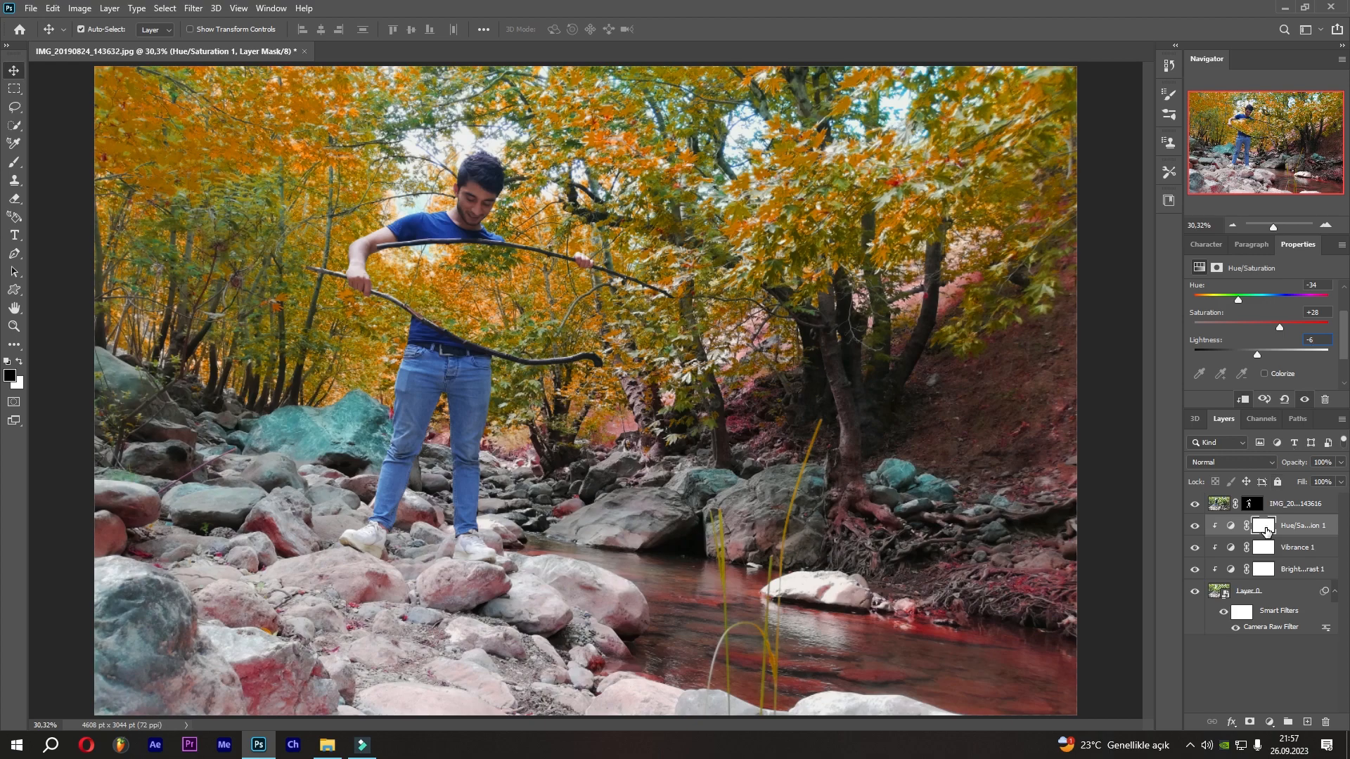
Paint black on the Hue/Saturation mask over the rocks and stream to remove the color shift there.
left_click(1265, 529)
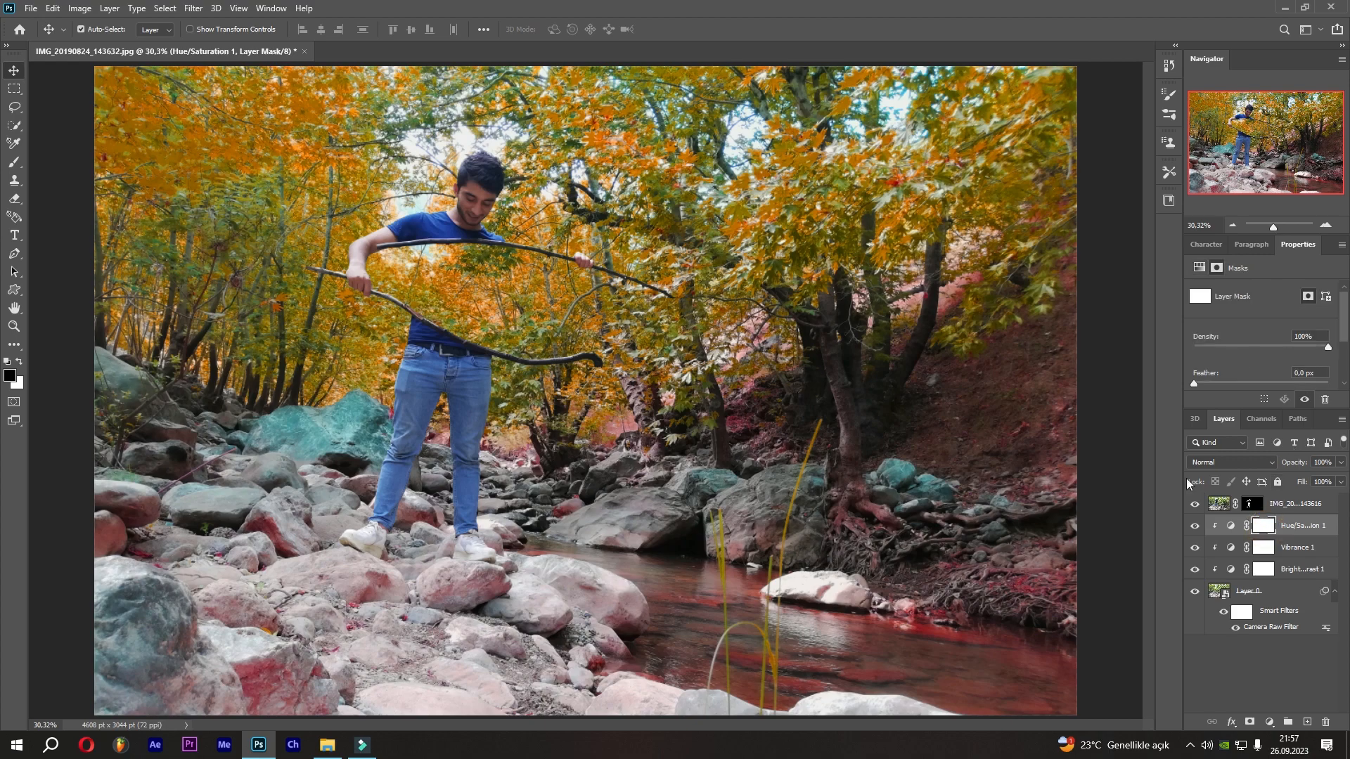
left_click(14, 162)
left_click_drag(503, 582, 94, 628)
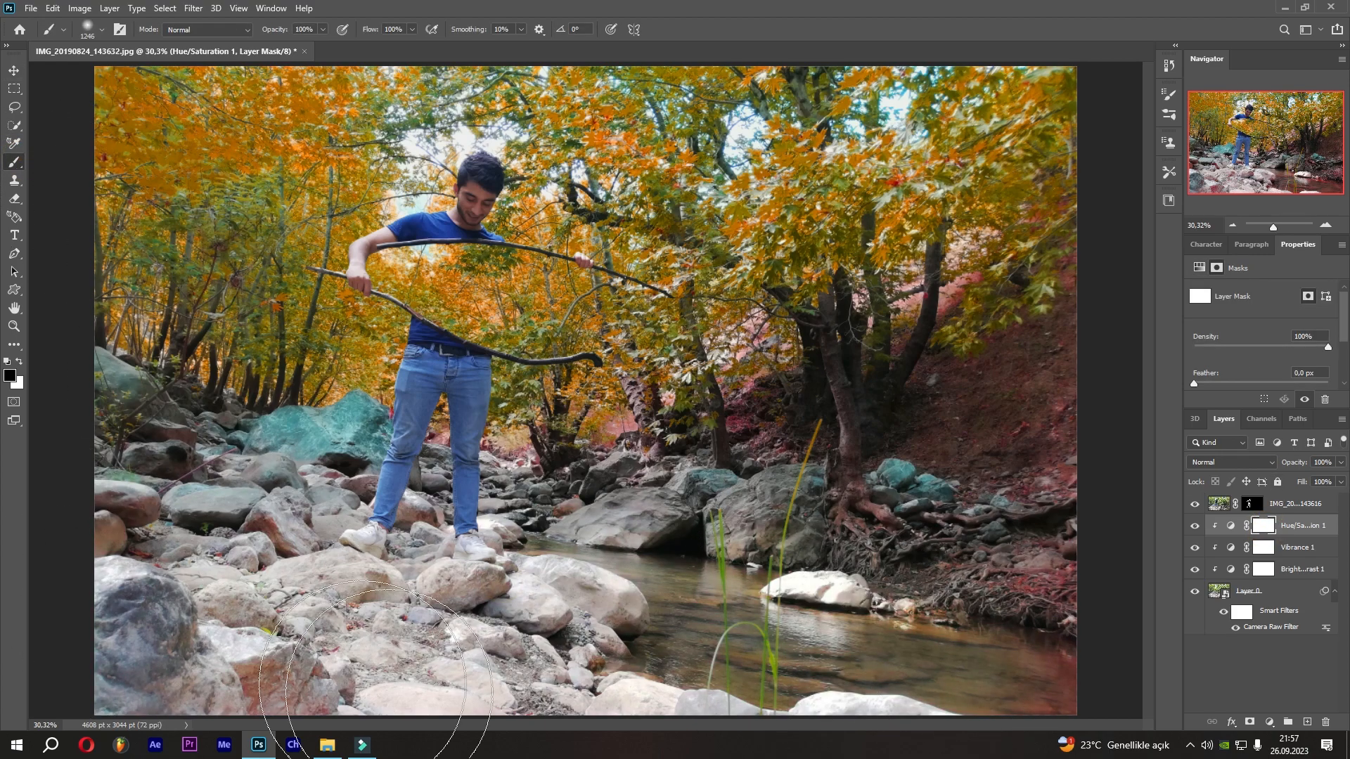
scroll(485, 630, "down", 2)
left_click_drag(977, 673, 220, 447)
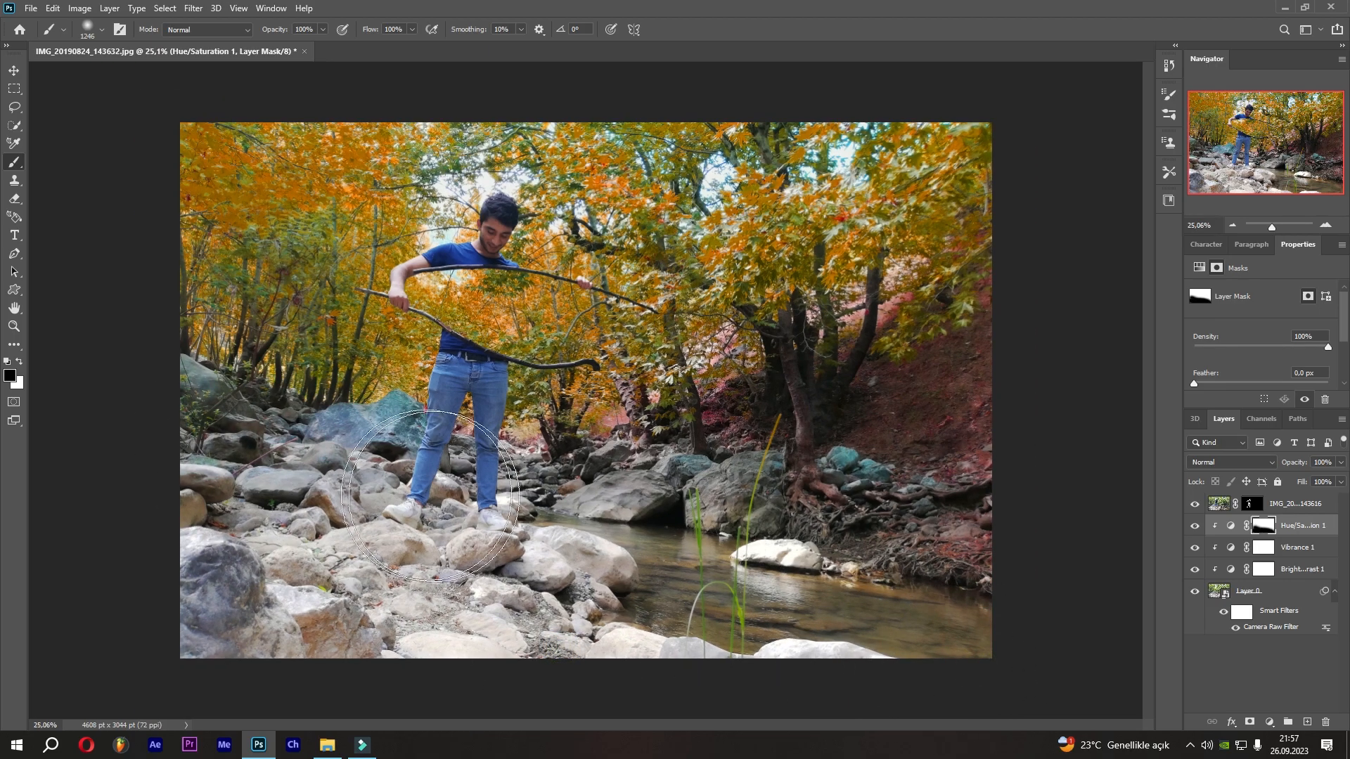
right_click(716, 529, "alt")
scroll(743, 499, "up", 9)
right_click(826, 499, "alt")
left_click_drag(825, 503, 877, 360)
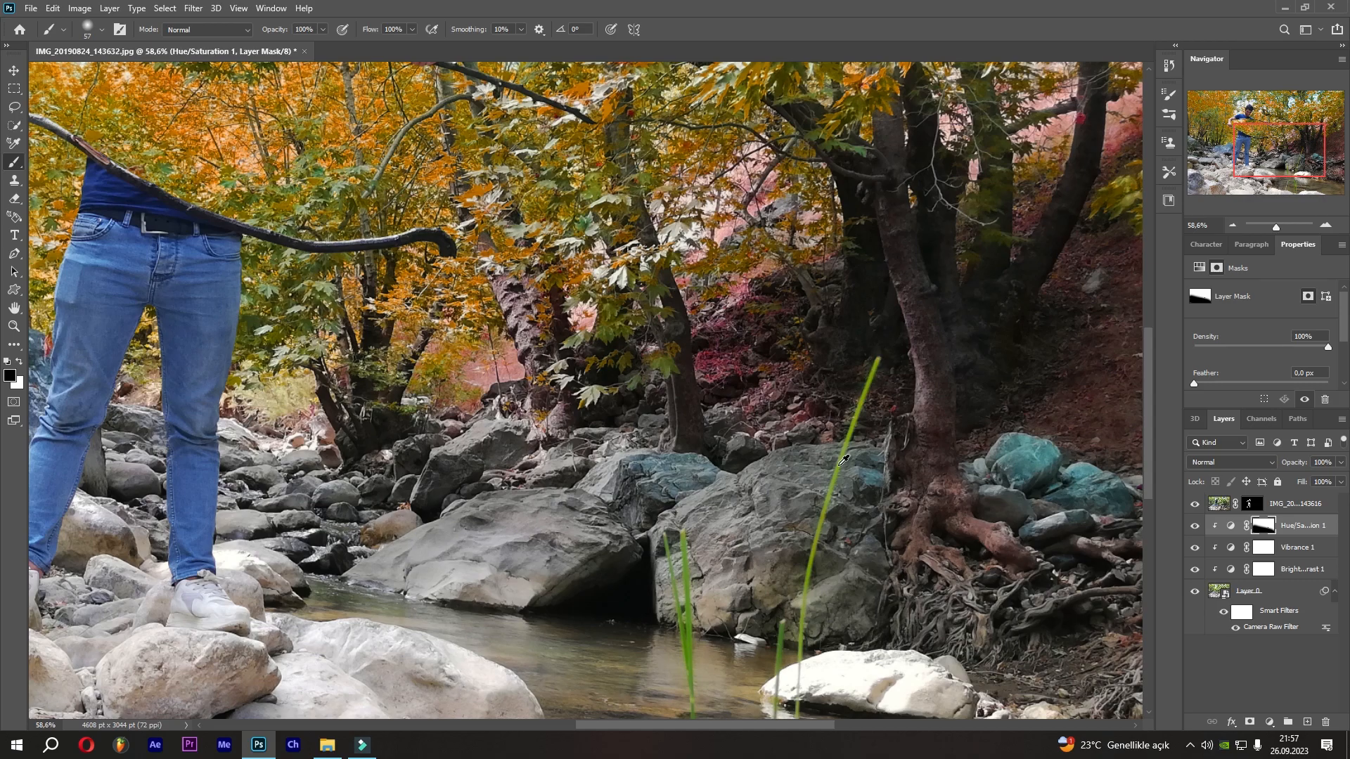
scroll(848, 531, "down", 5)
left_click_drag(927, 563, 604, 497)
Set the brush opacity to 54% and fit the whole image in view.
right_click(731, 529, "alt")
key("5")
key("4")
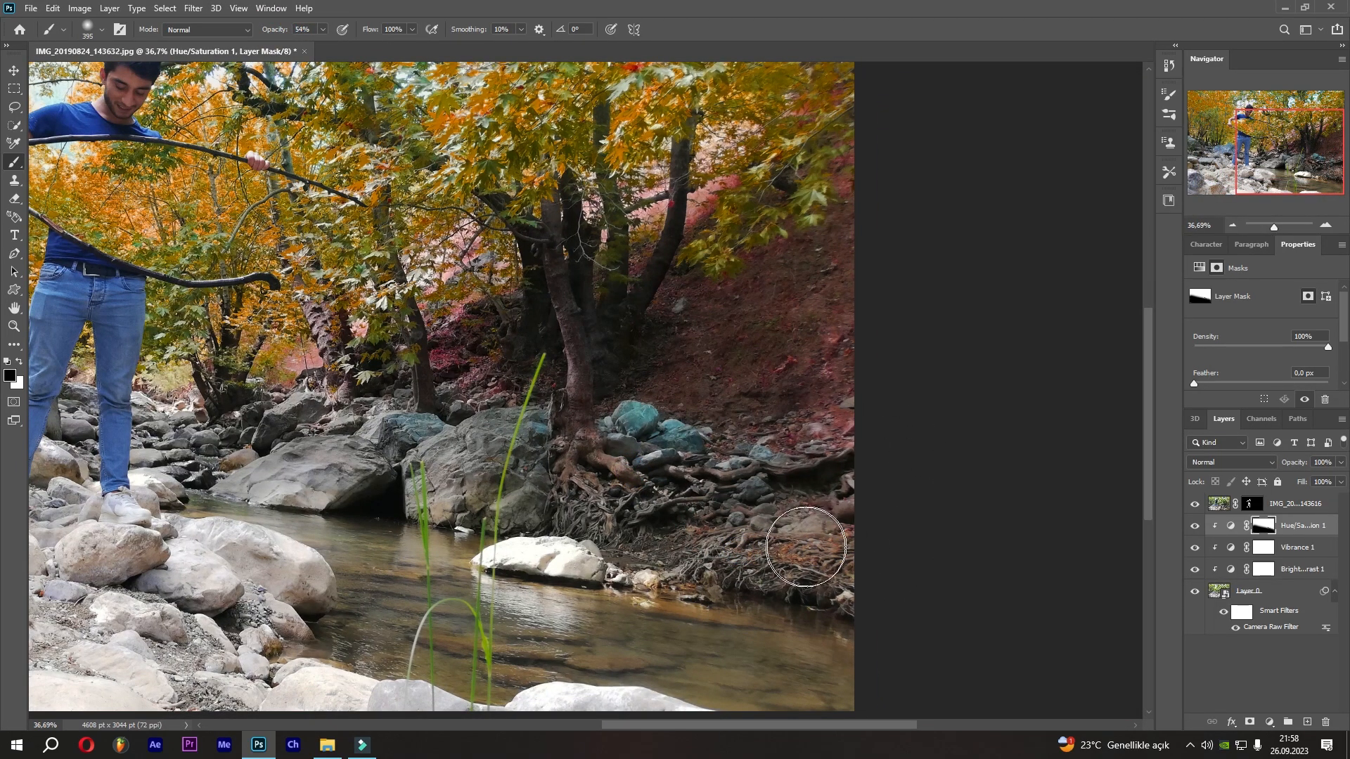
key("ctrl+0")
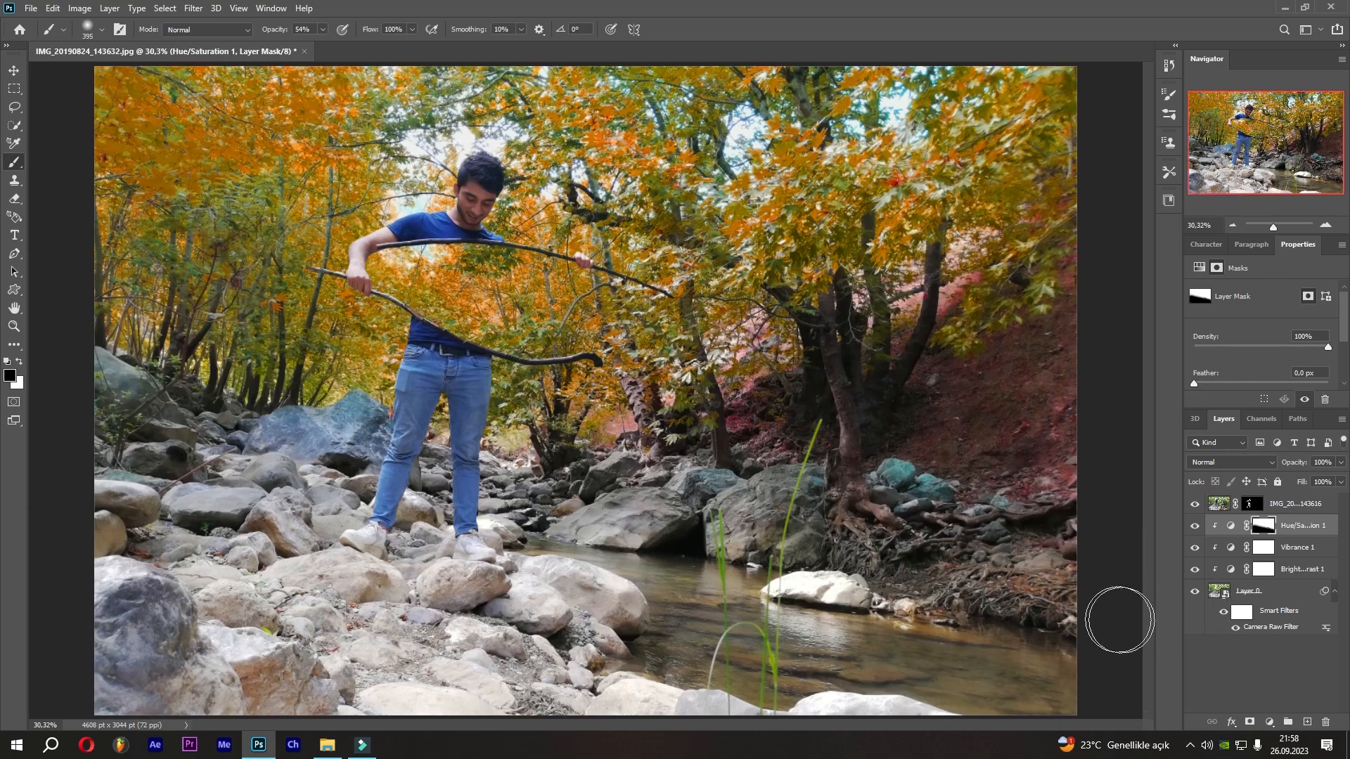
Load the first Hue/Saturation mask as a selection, add a clipped Hue/Saturation adjustment, and invert its mask.
left_click(1263, 529, "ctrl")
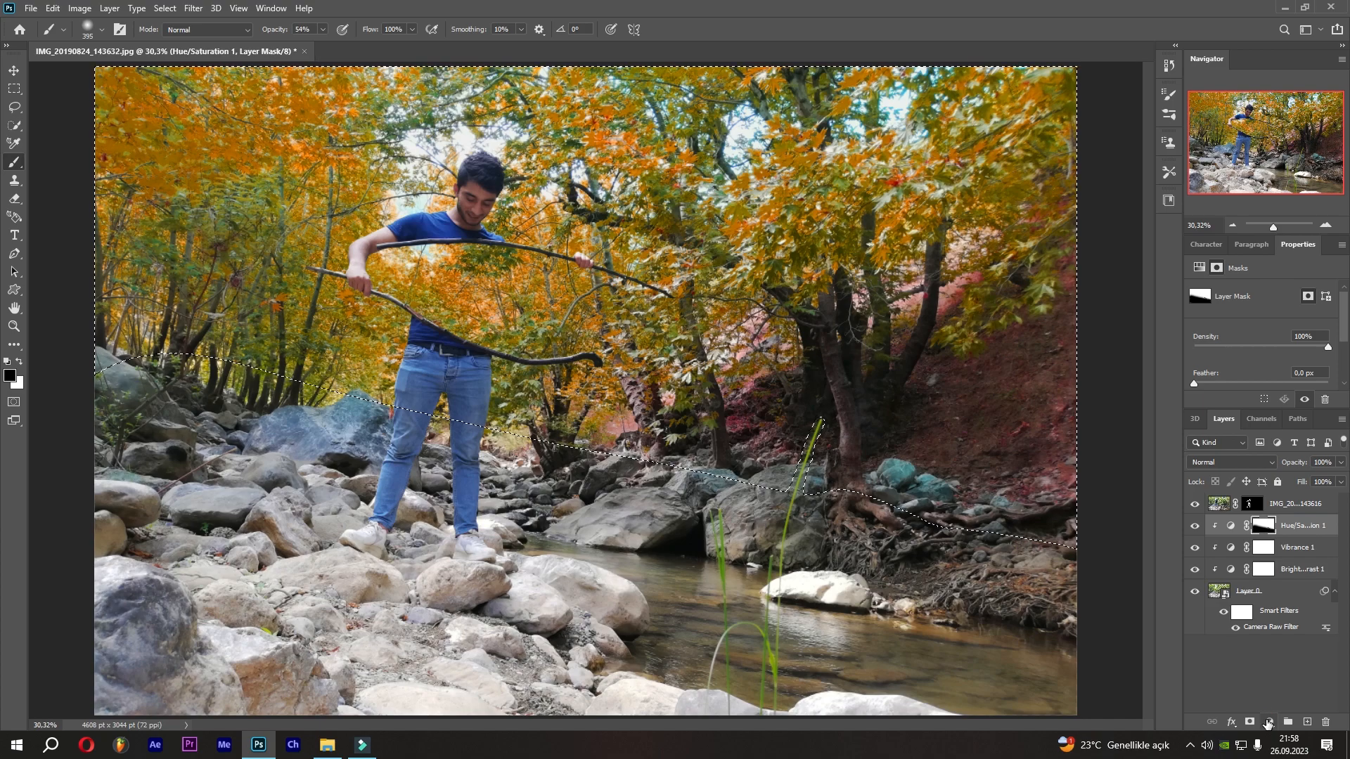
left_click(1268, 724)
left_click(1258, 584)
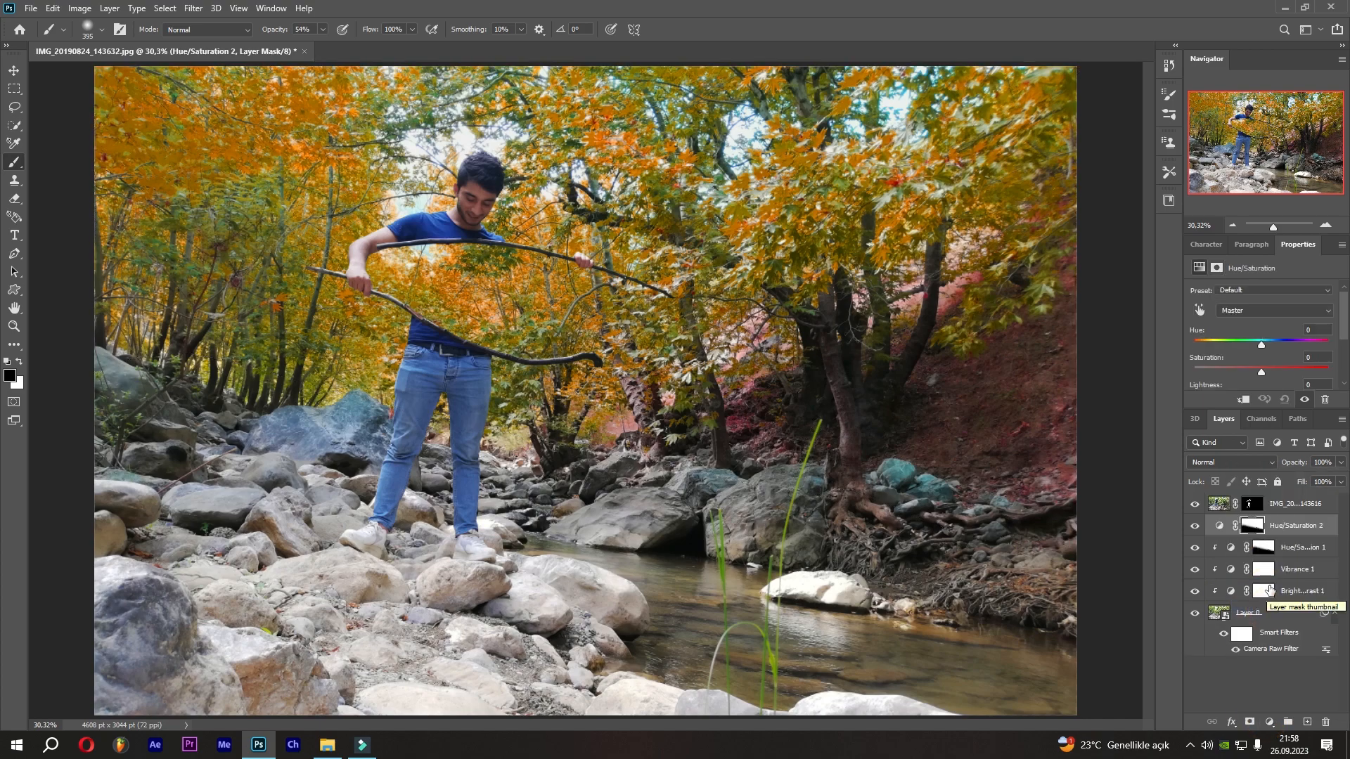
left_click(1221, 528)
left_click(1240, 403)
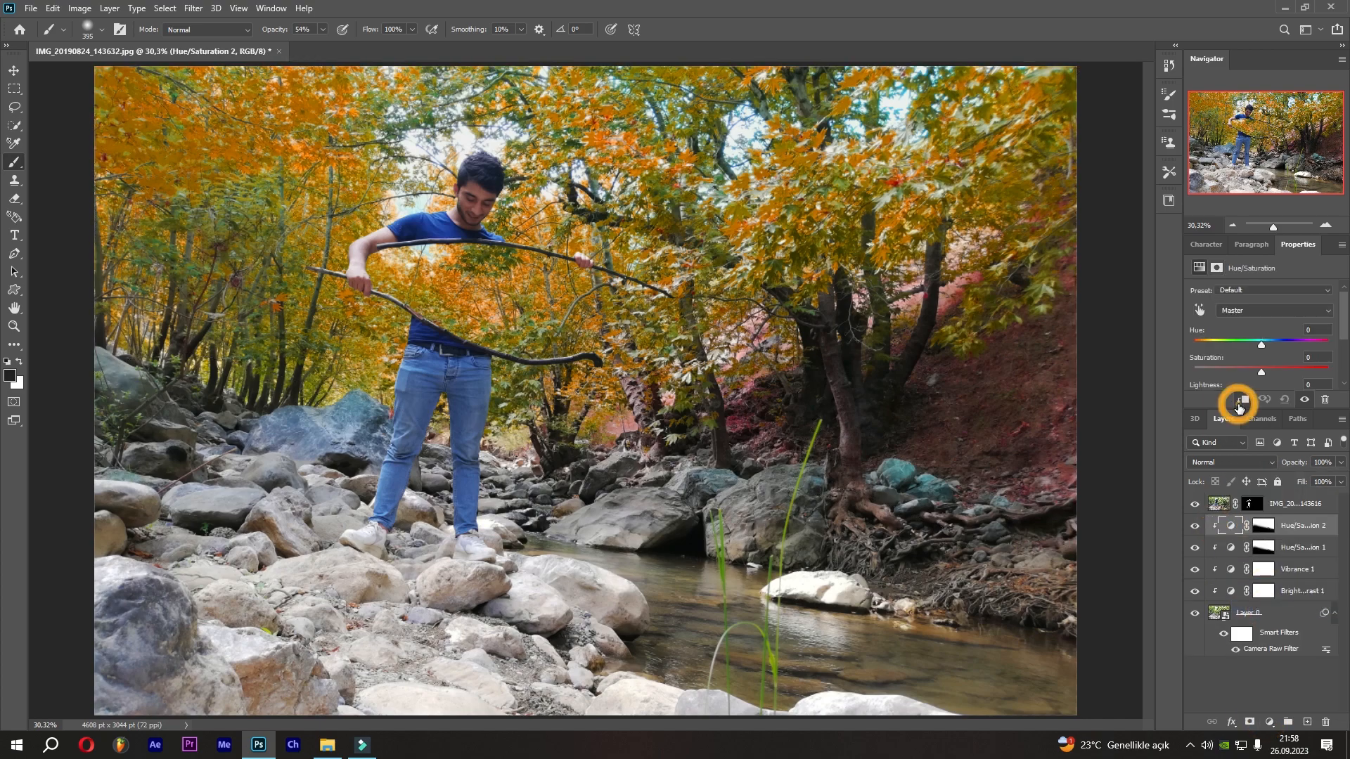
left_click(1264, 529)
key("ctrl+i")
Set the new Hue/Saturation layer's Hue to -20 and lower its Lightness slightly.
left_click(1232, 526)
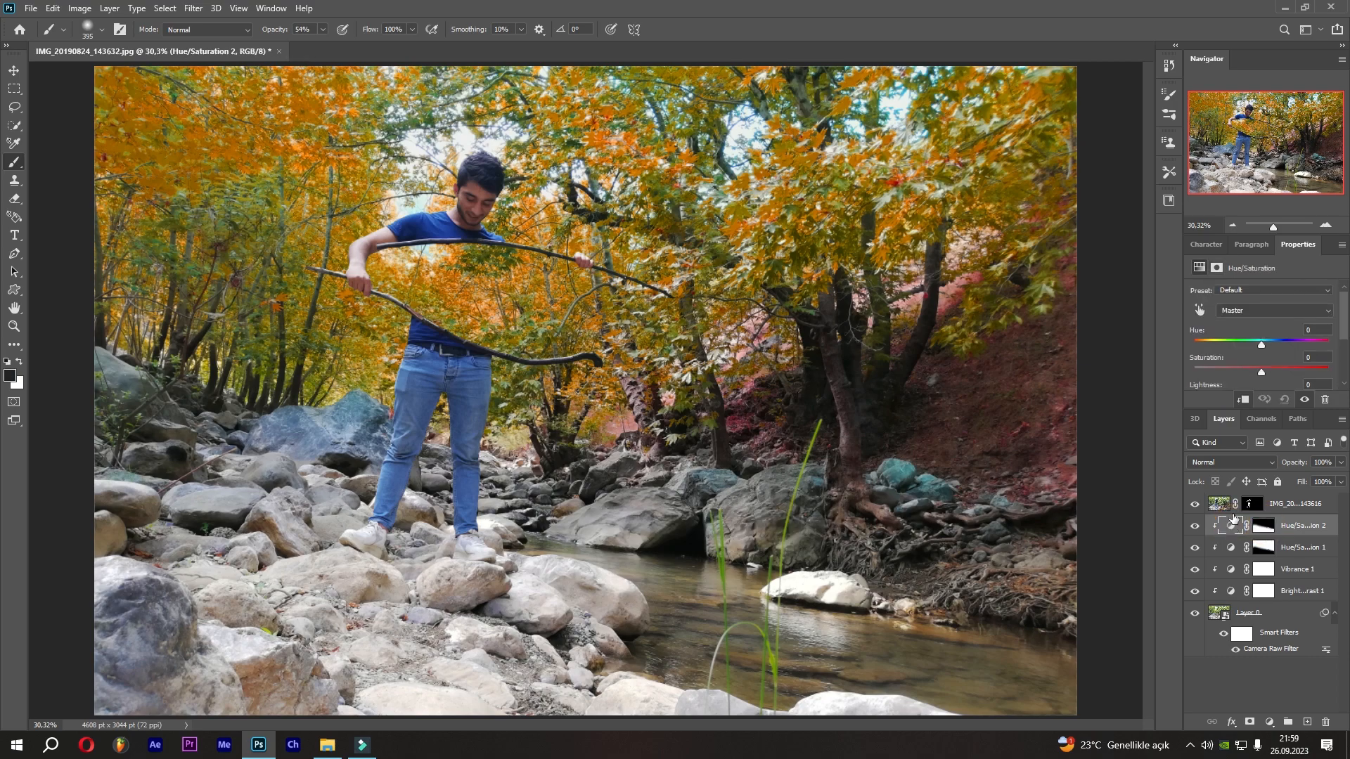
mouse_move(1255, 340)
left_mouse_down()
mouse_move(1267, 332)
mouse_move(1256, 329)
left_mouse_up()
scroll(1260, 370, "down", 2)
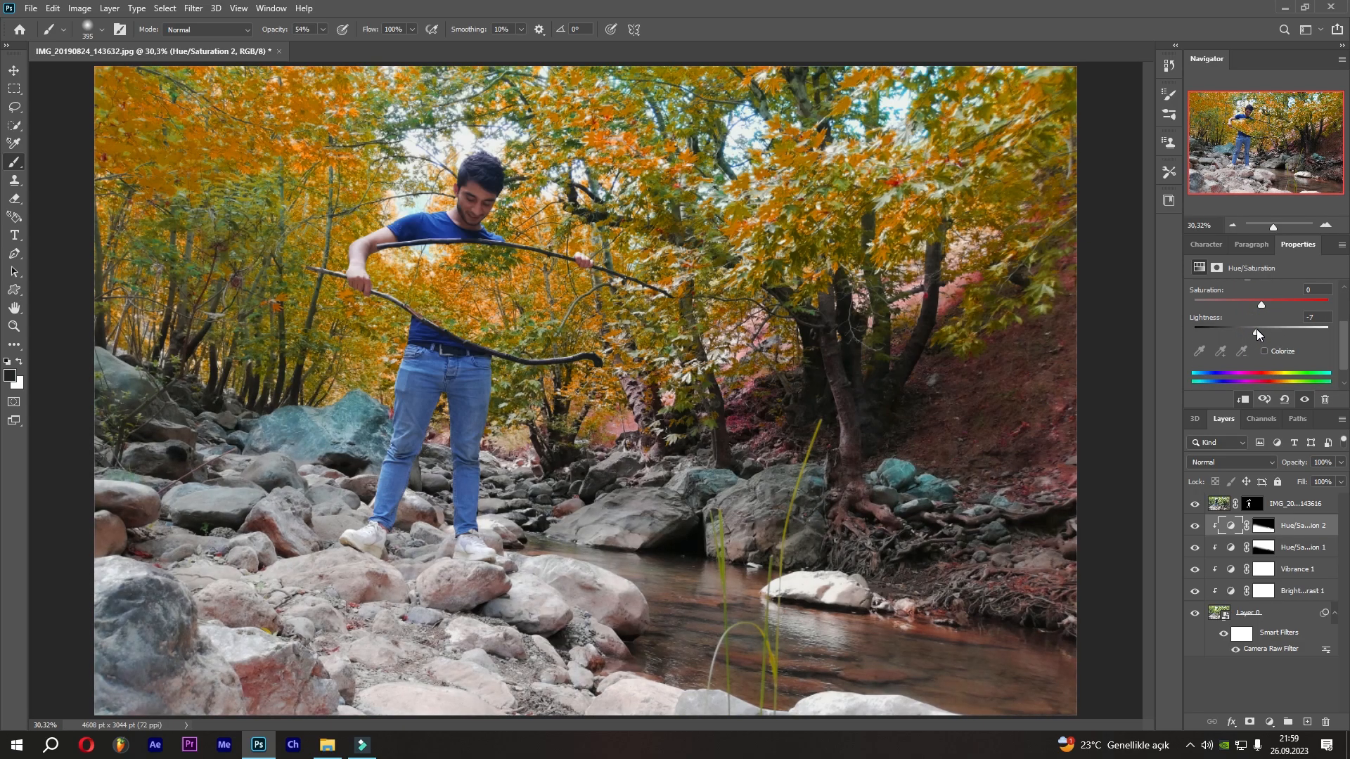
left_click(1320, 316)
scroll(1296, 336, "up", 2)
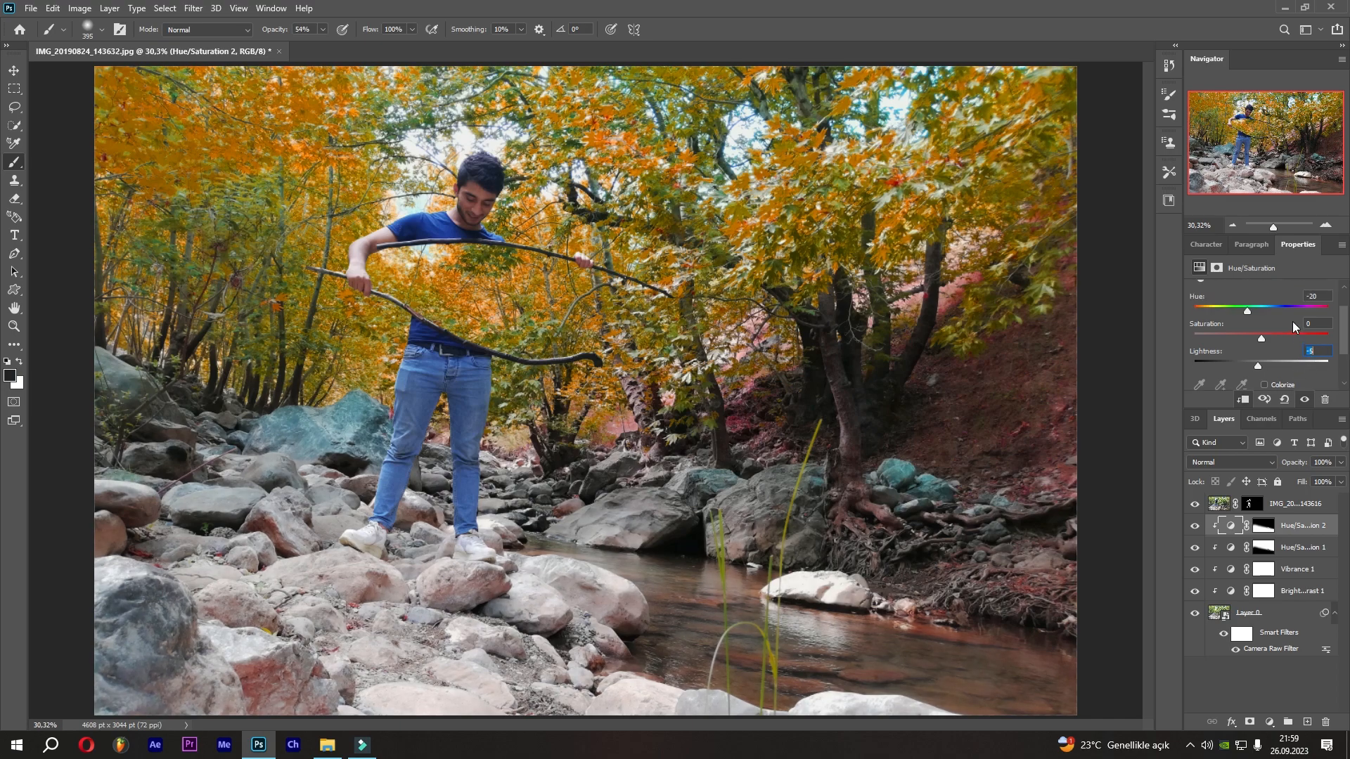
left_click(1292, 322)
key("Return")
On the first Hue/Saturation layer, set Master Hue to -40 and lower the Greens saturation to -71.
left_click(1239, 548)
left_click(1234, 318)
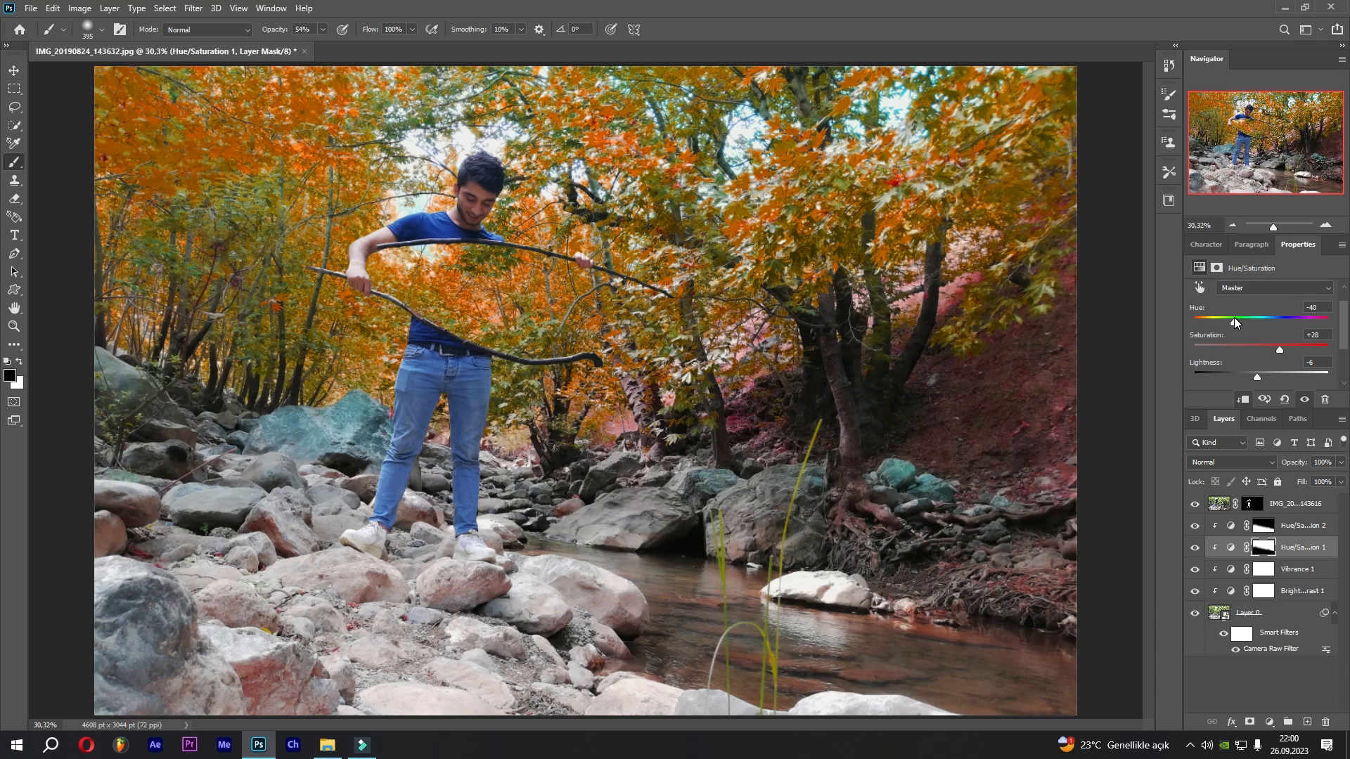
left_click(1253, 290)
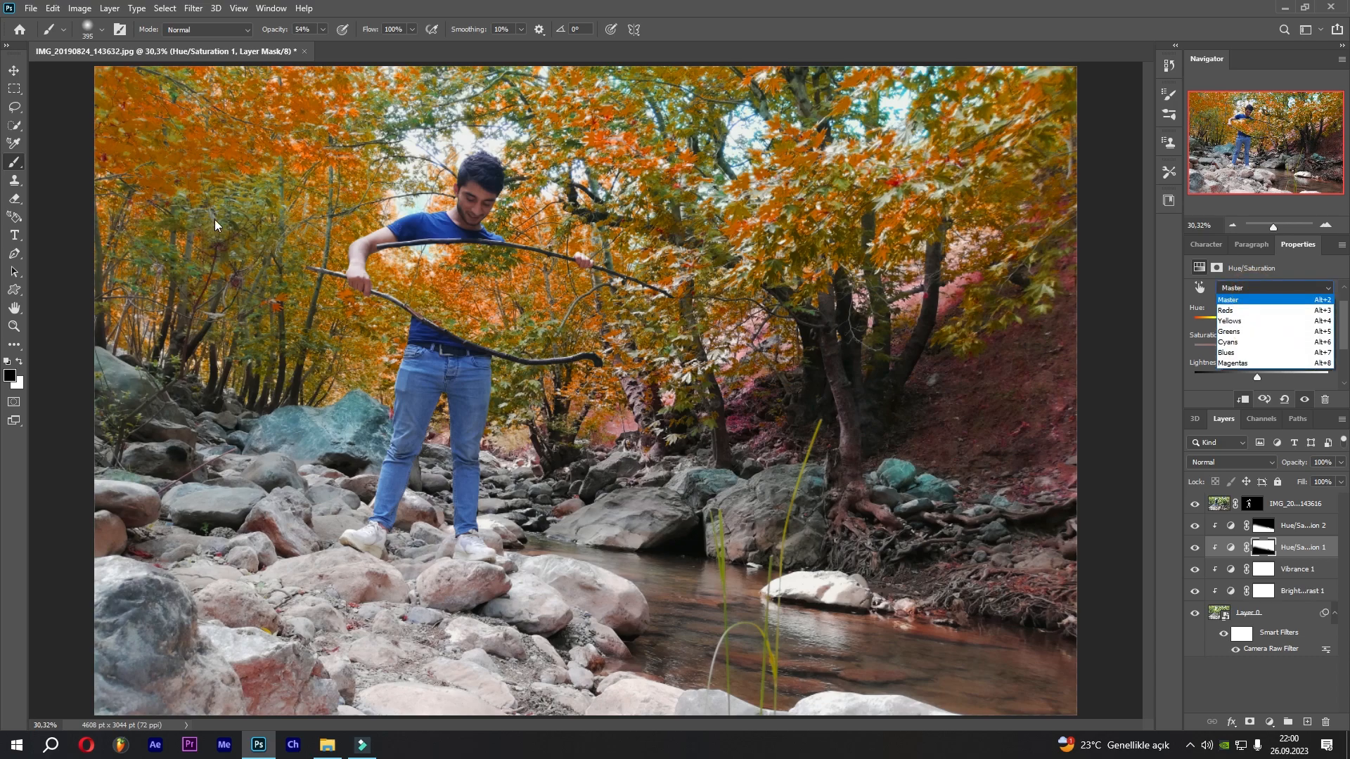
left_click(1243, 340)
left_click_drag(1262, 375, 1236, 350)
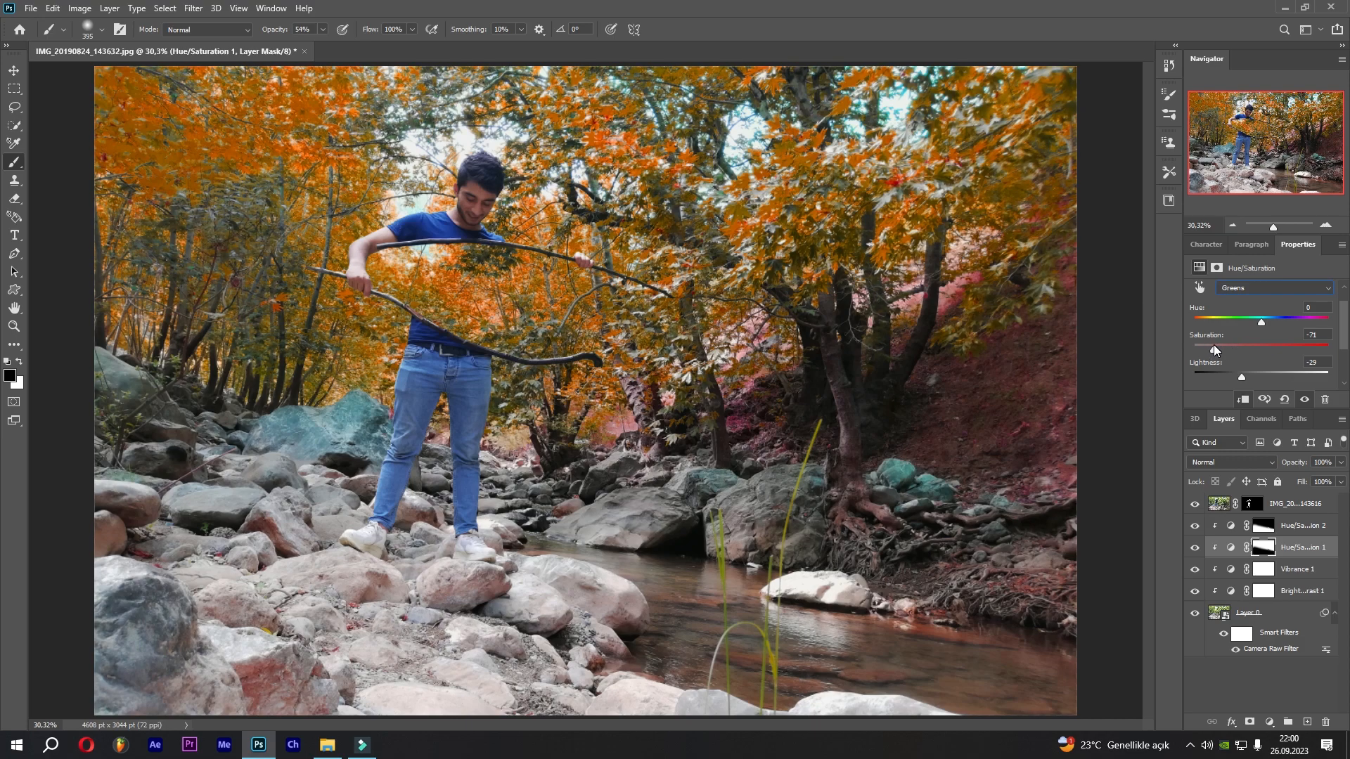
Switch back to Master and set its Saturation to +20.
left_click(1258, 295)
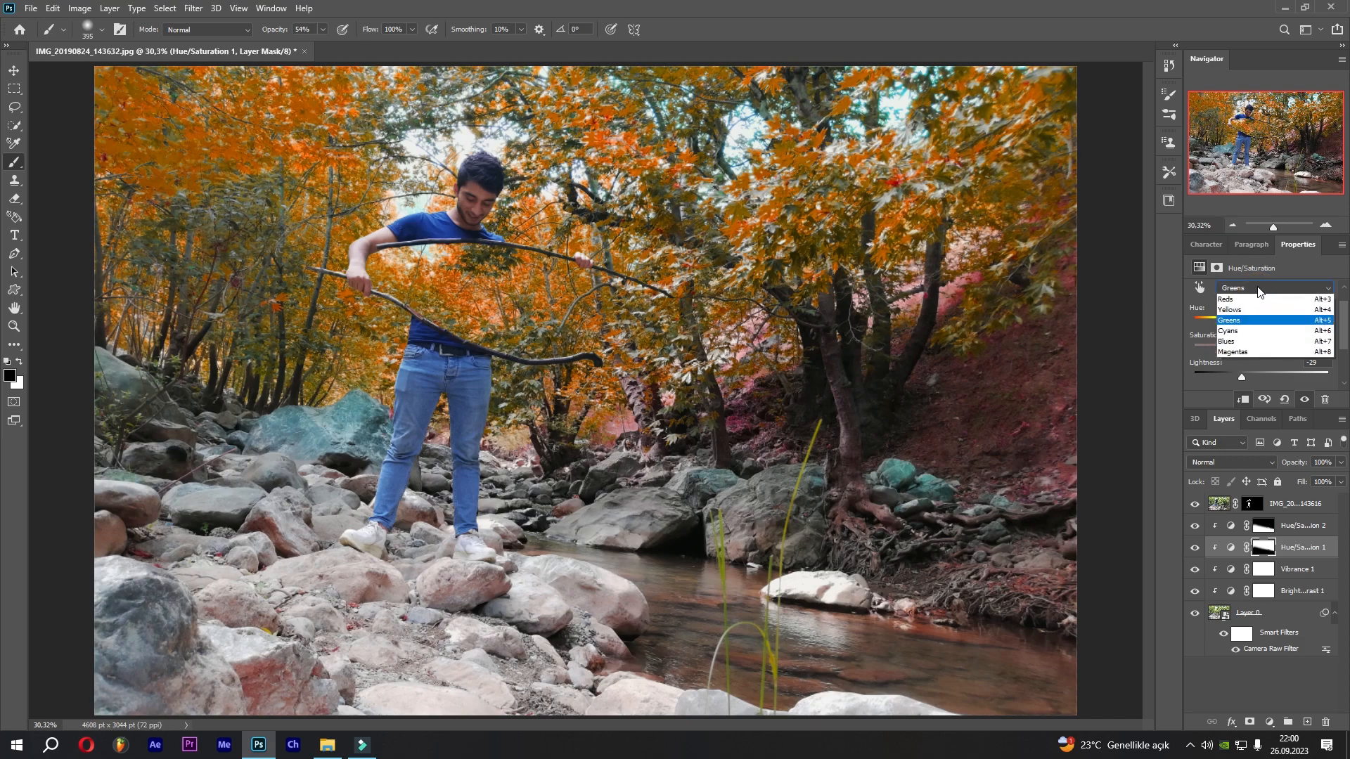
left_click(1242, 294)
mouse_move(1275, 345)
left_mouse_down()
mouse_move(1209, 343)
mouse_move(1269, 348)
left_mouse_up()
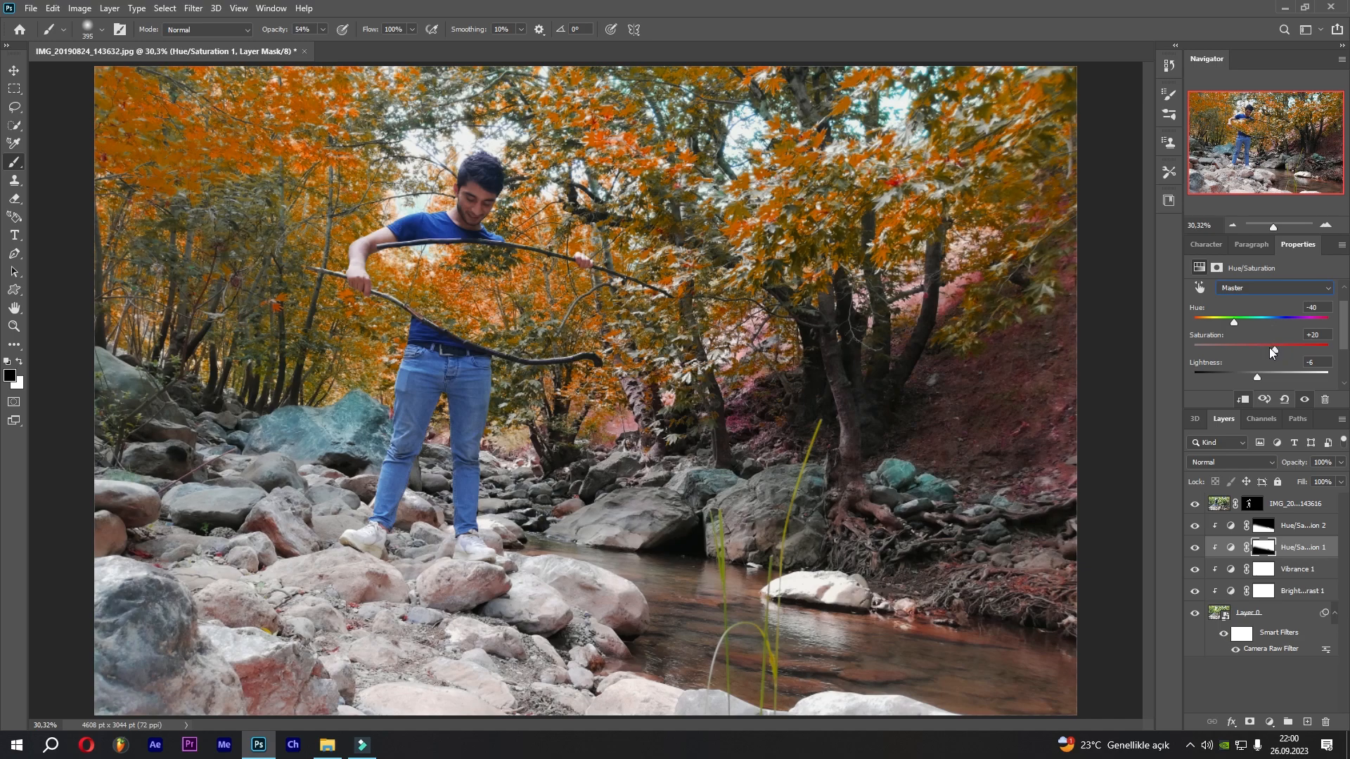
Add a Brightness/Contrast adjustment above the cutout layer with Brightness 18 and Contrast 32.
left_click(1221, 505)
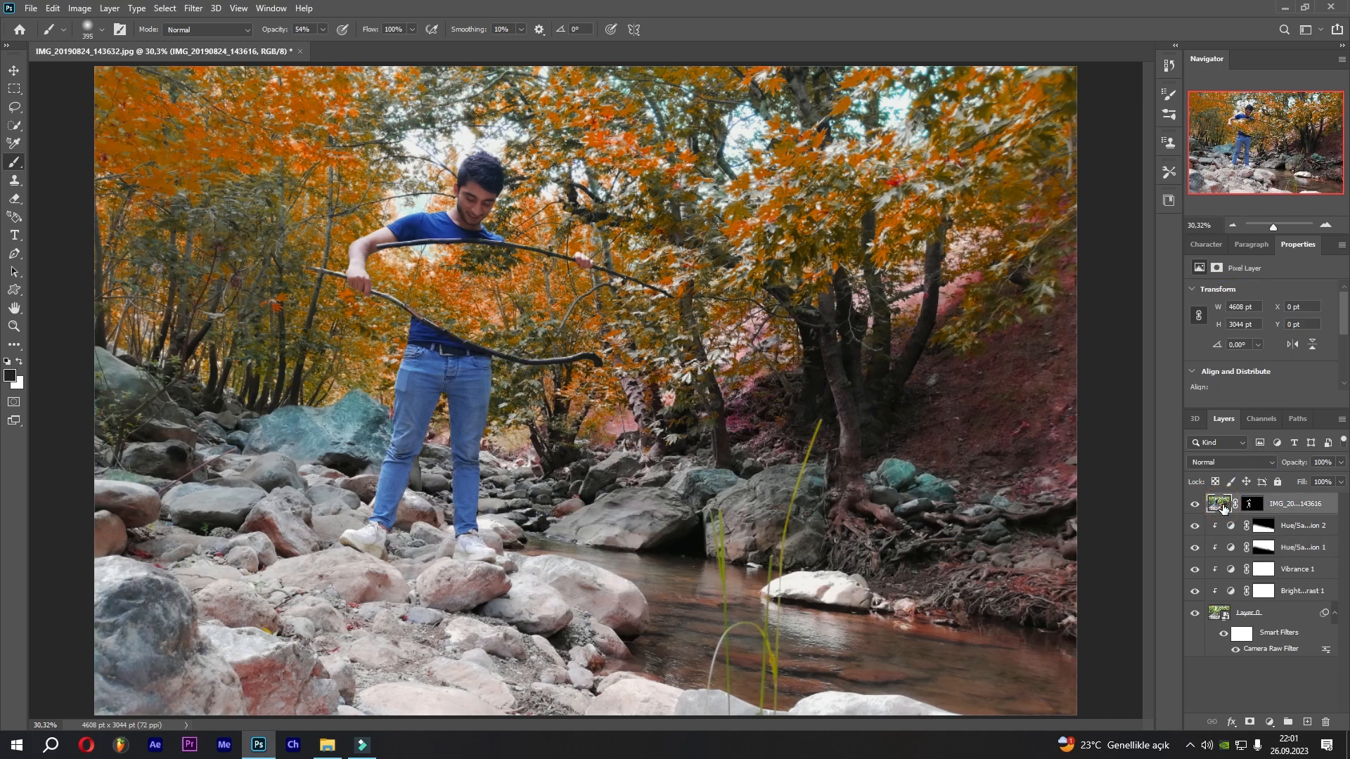
left_click(1269, 722)
left_click(1264, 518)
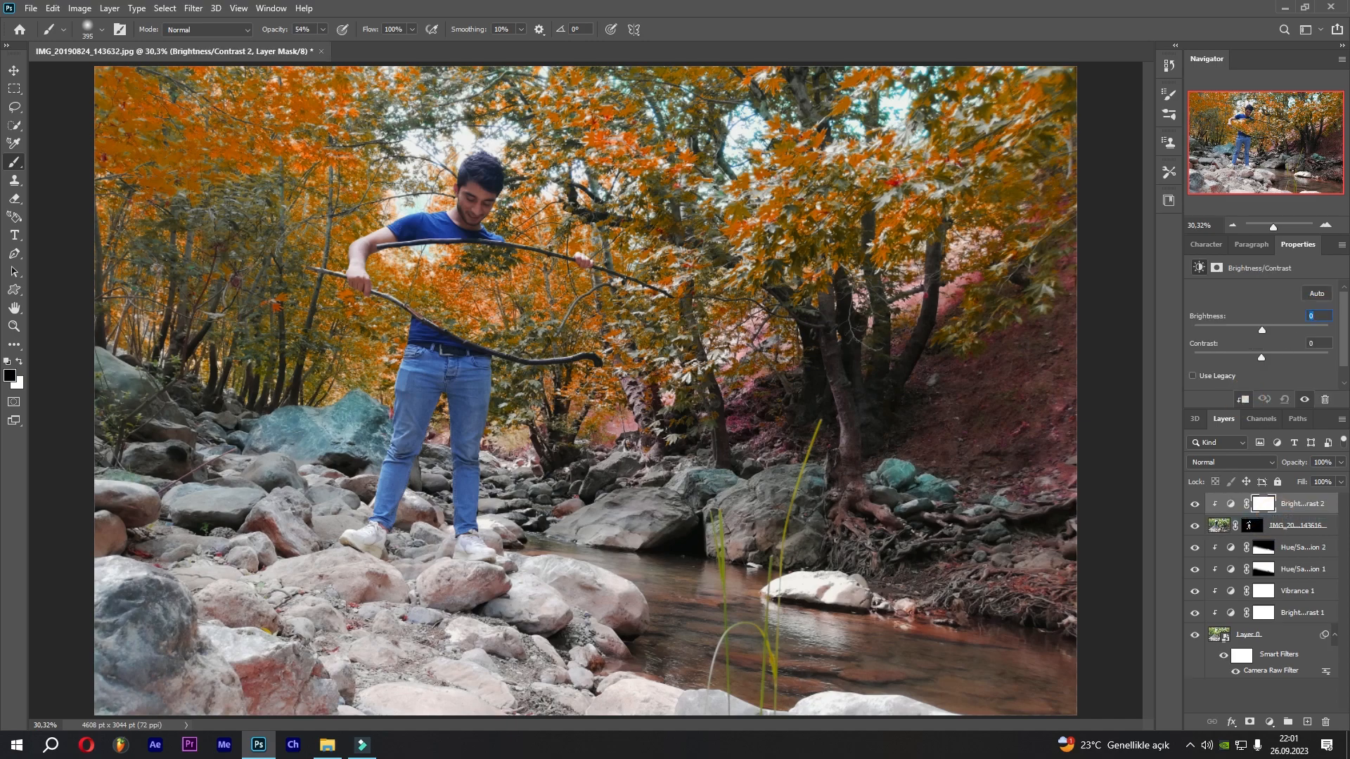
type("20")
left_click(1322, 342)
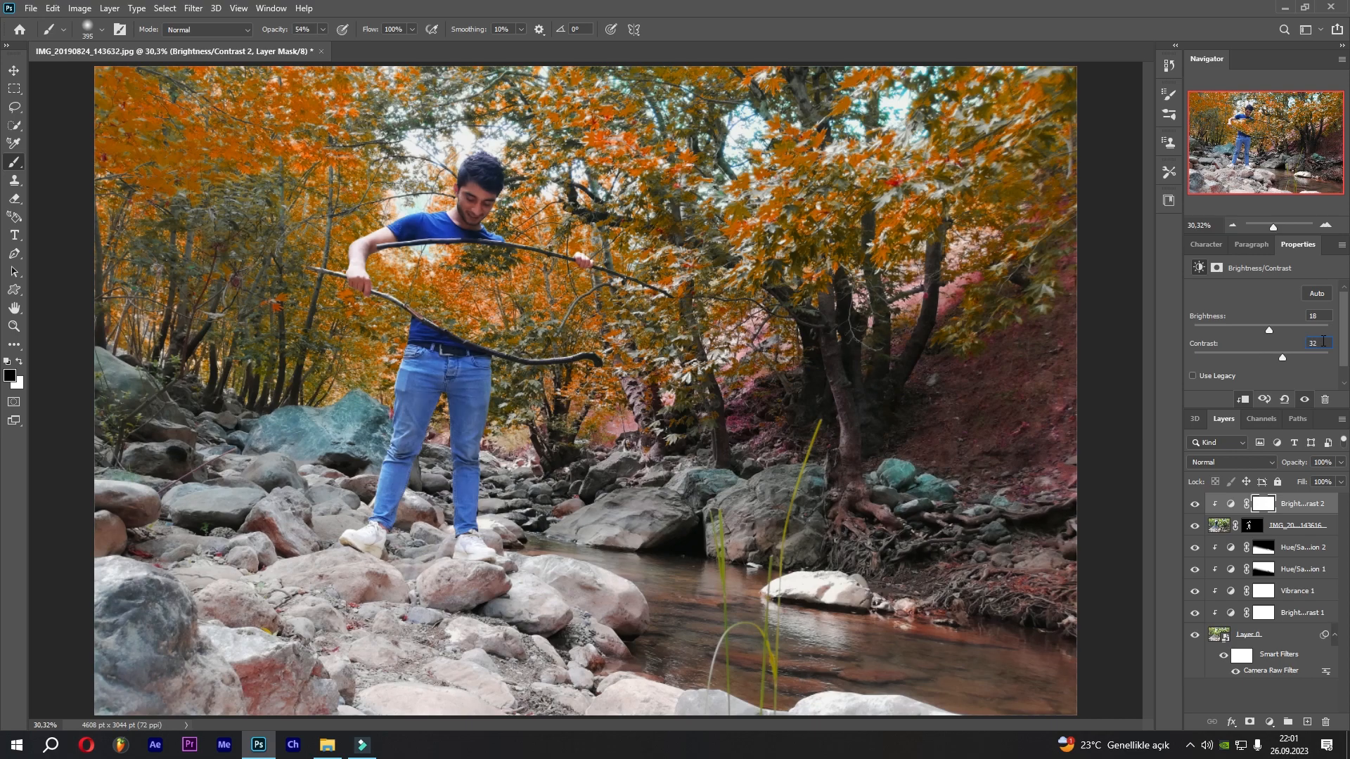
Toggle the new Brightness/Contrast layer to compare, then add a Vibrance adjustment on top with Vibrance 40.
left_click(1195, 504)
left_click(1194, 505)
left_click(1269, 722)
left_click(1273, 563)
left_click(1244, 399)
left_click(1318, 293)
type("40")
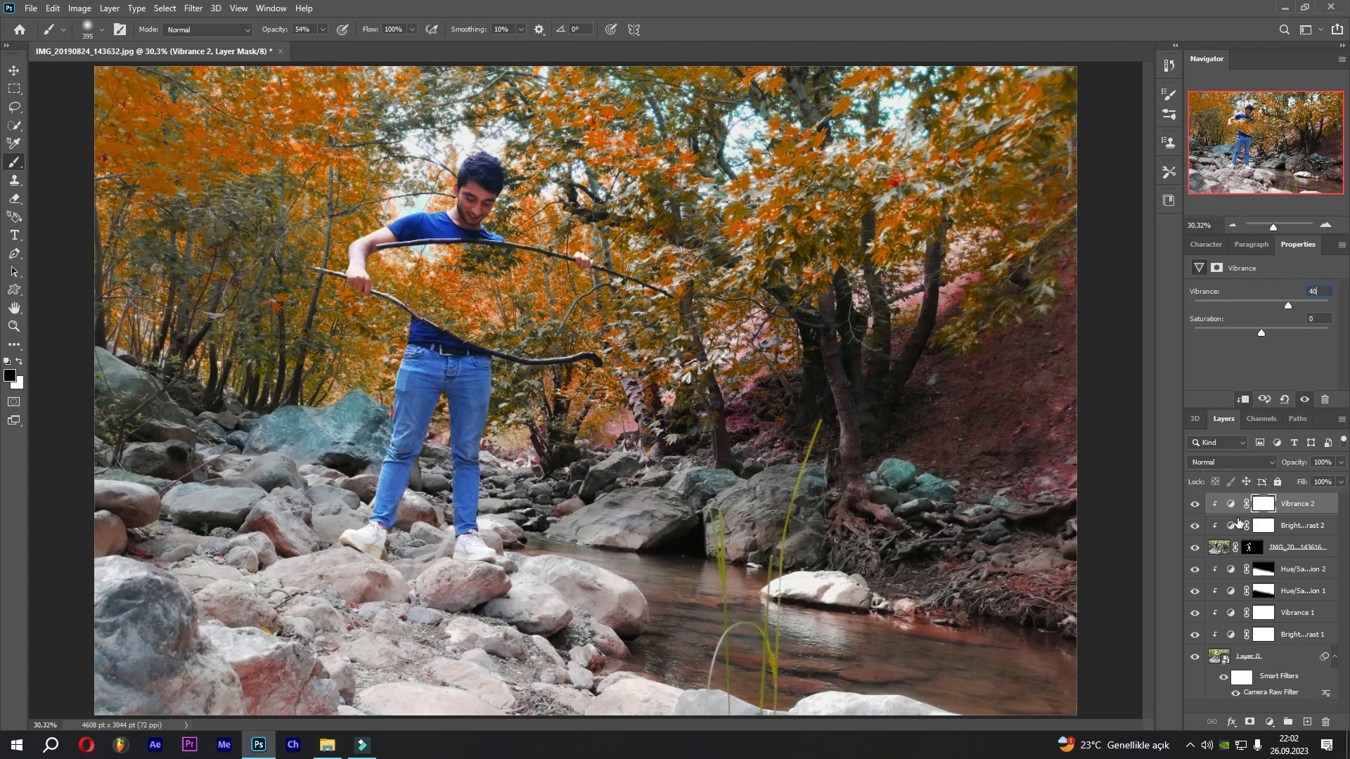
Lower the top Brightness/Contrast layer's brightness to 7.
left_click(1233, 526)
left_click_drag(1264, 329, 1283, 357)
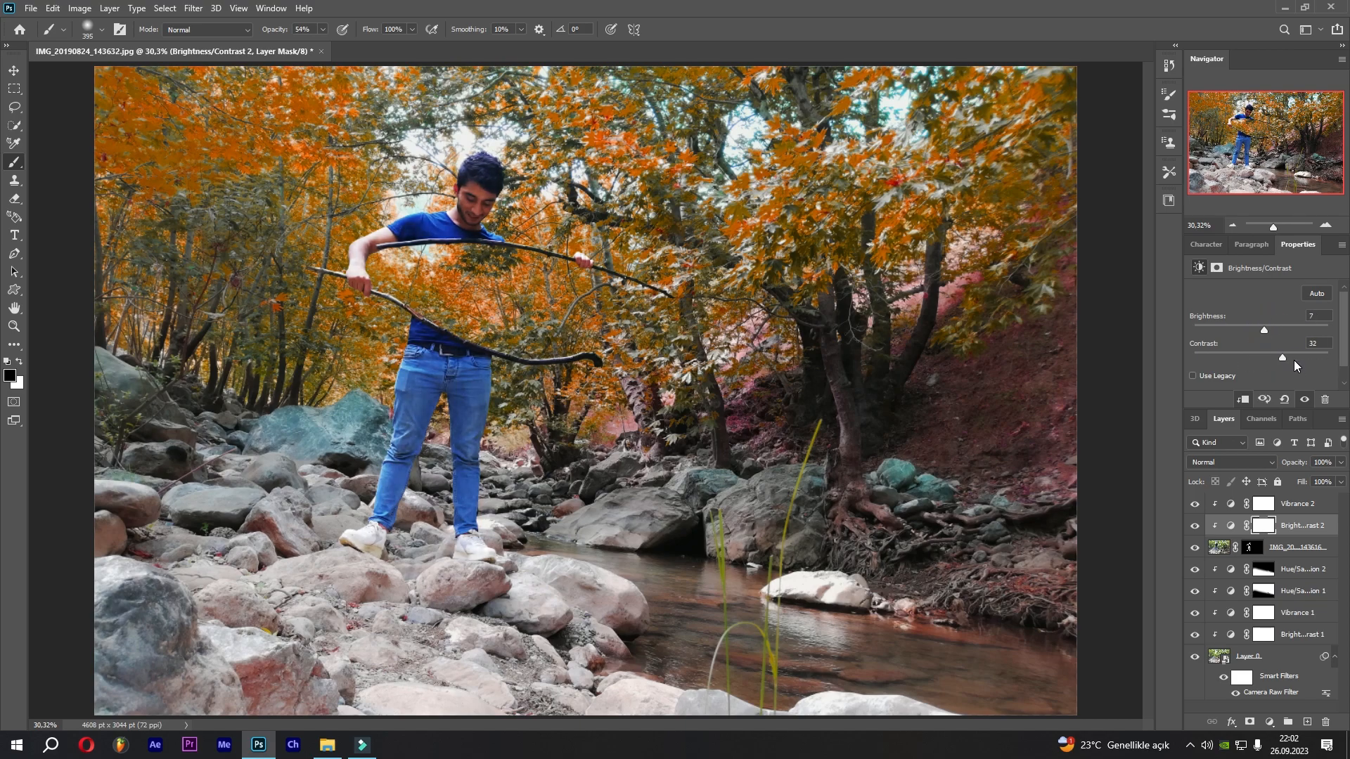